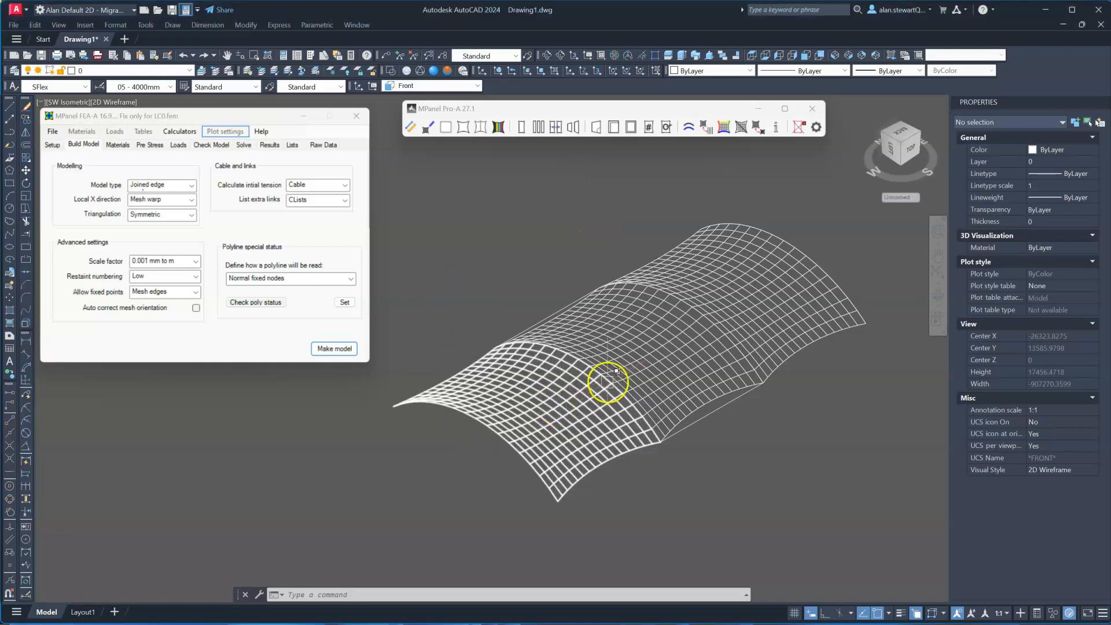
Hide the three membrane meshes, leaving only the arch and straight polylines in view
click(602, 389)
click(650, 359)
click(760, 291)
click(1054, 612)
click(1086, 605)
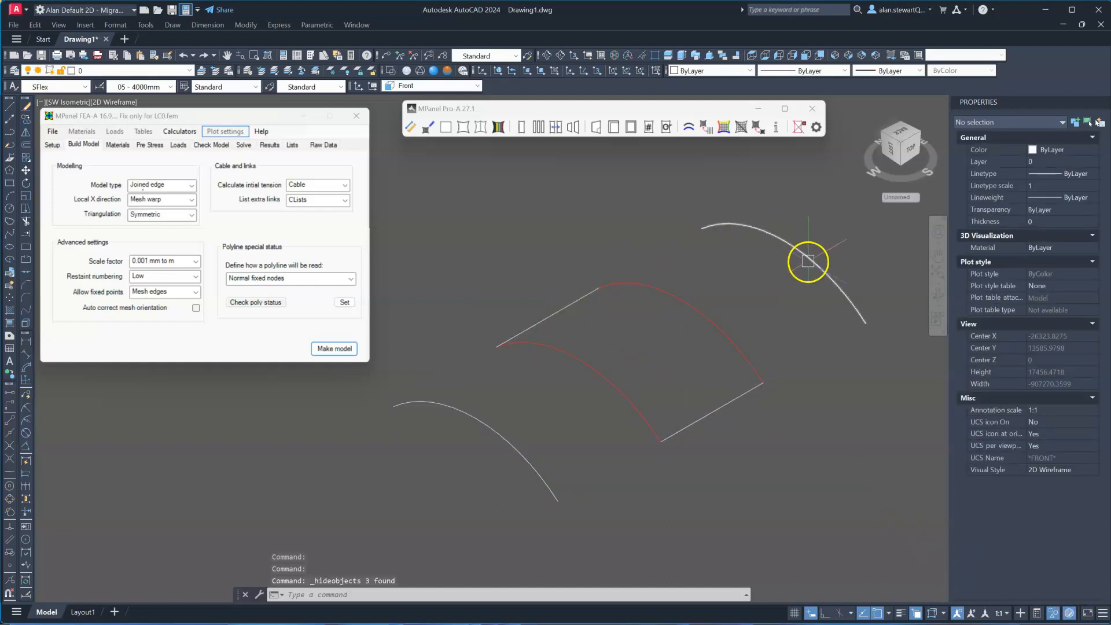
Examine the outer arch polyline and the two straight polylines joining the red arches
click(808, 261)
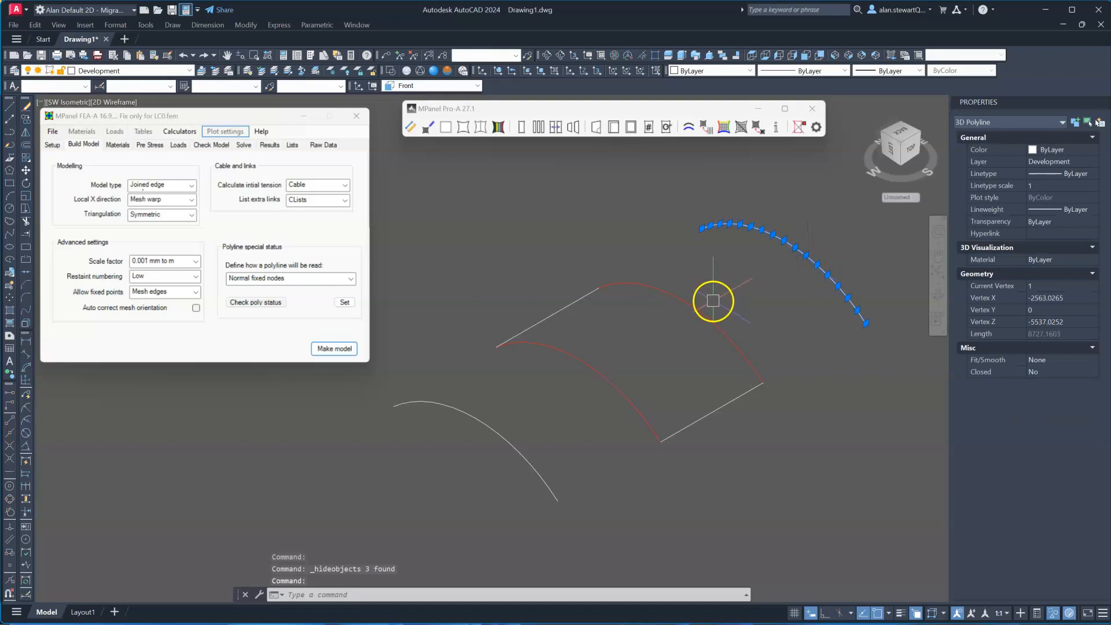
key(Escape)
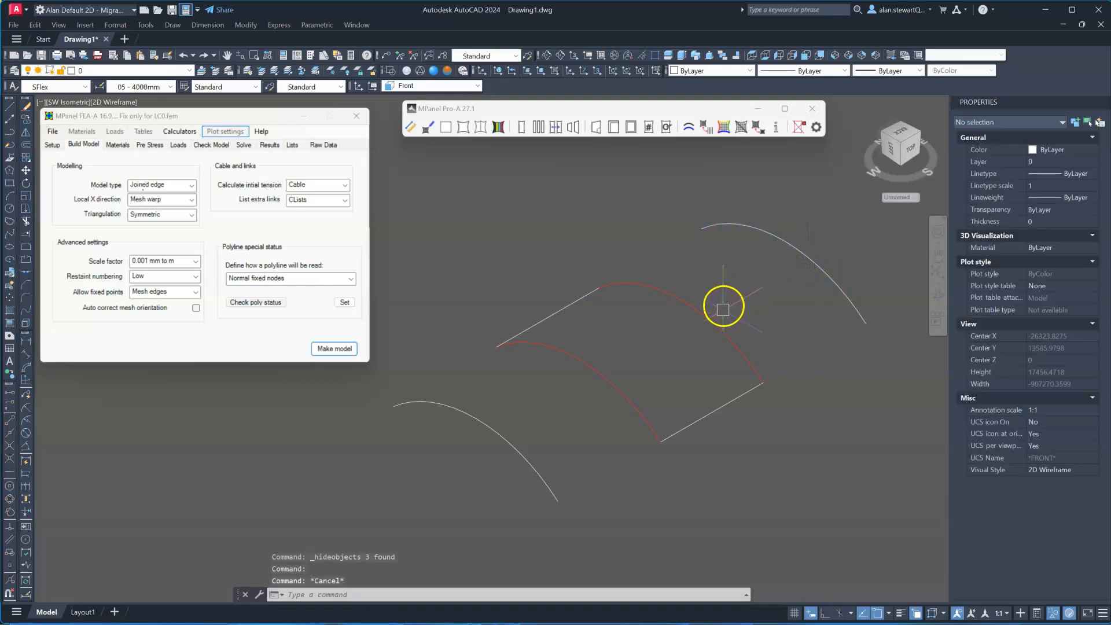
click(733, 410)
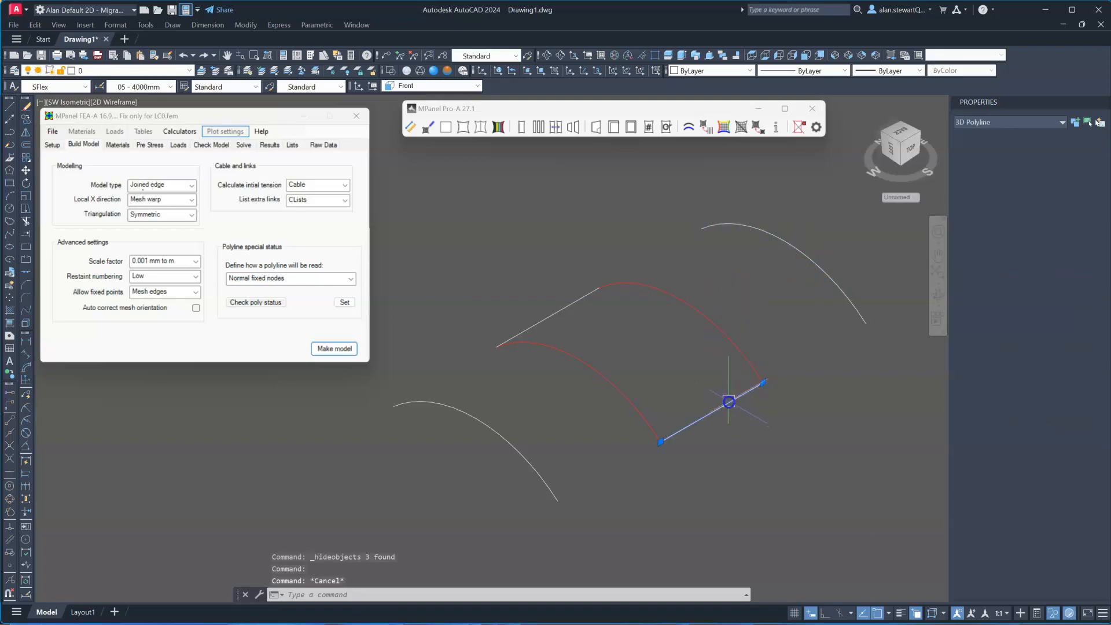
click(567, 316)
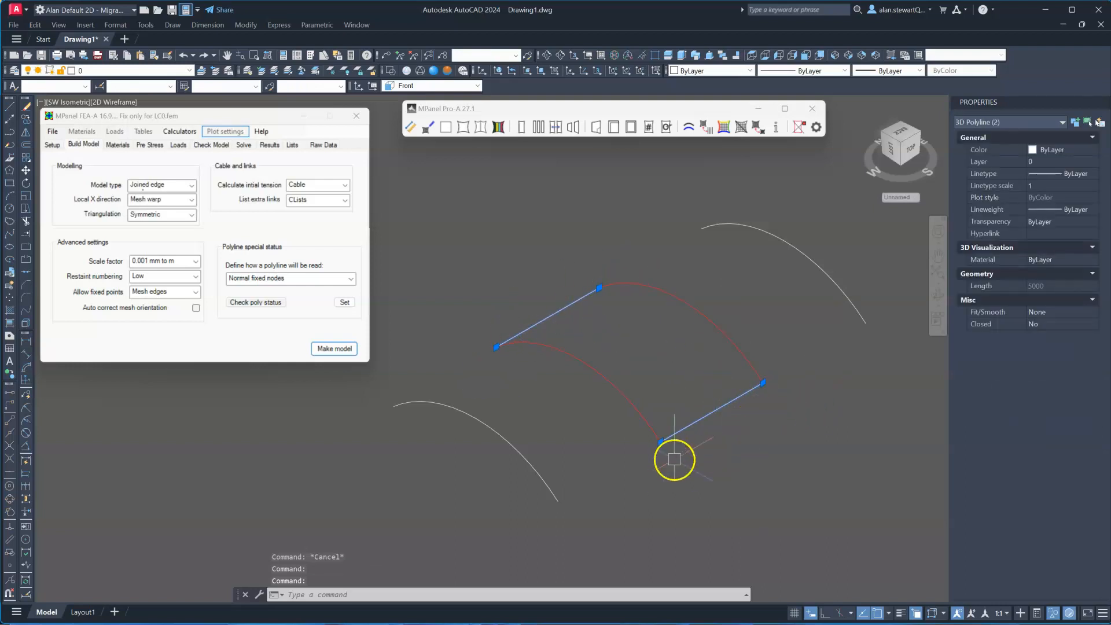
key(Escape)
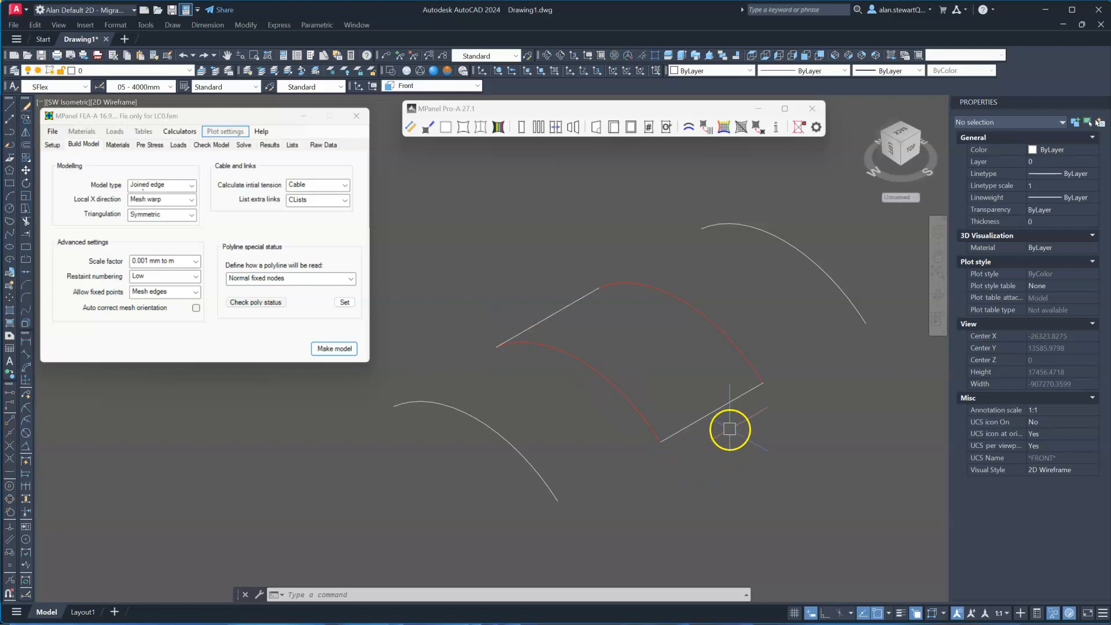
click(724, 404)
click(572, 309)
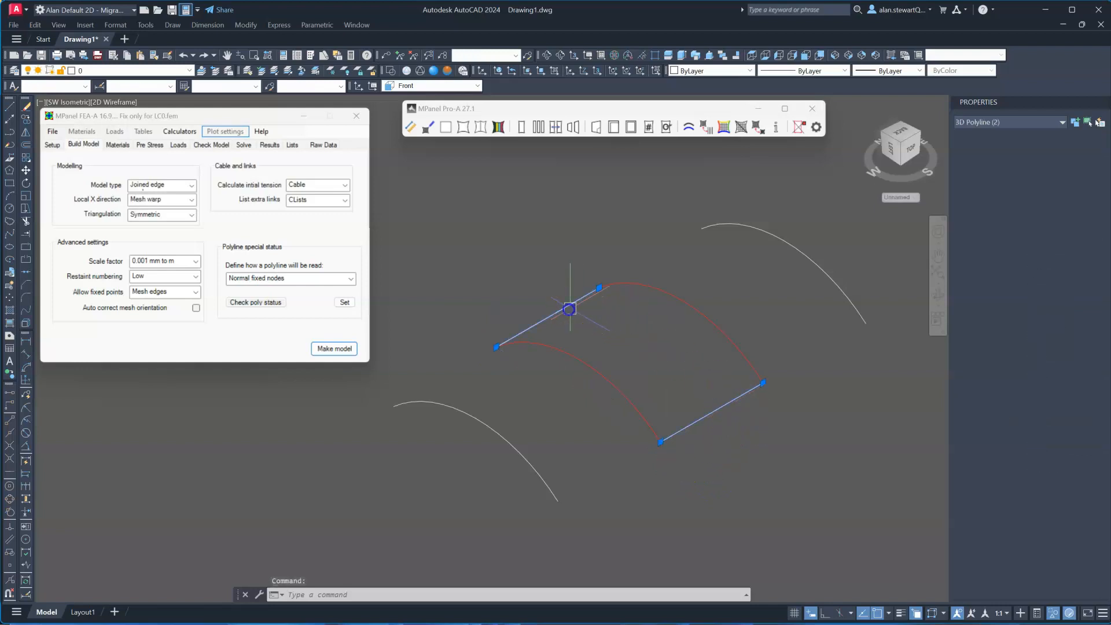
key(Escape)
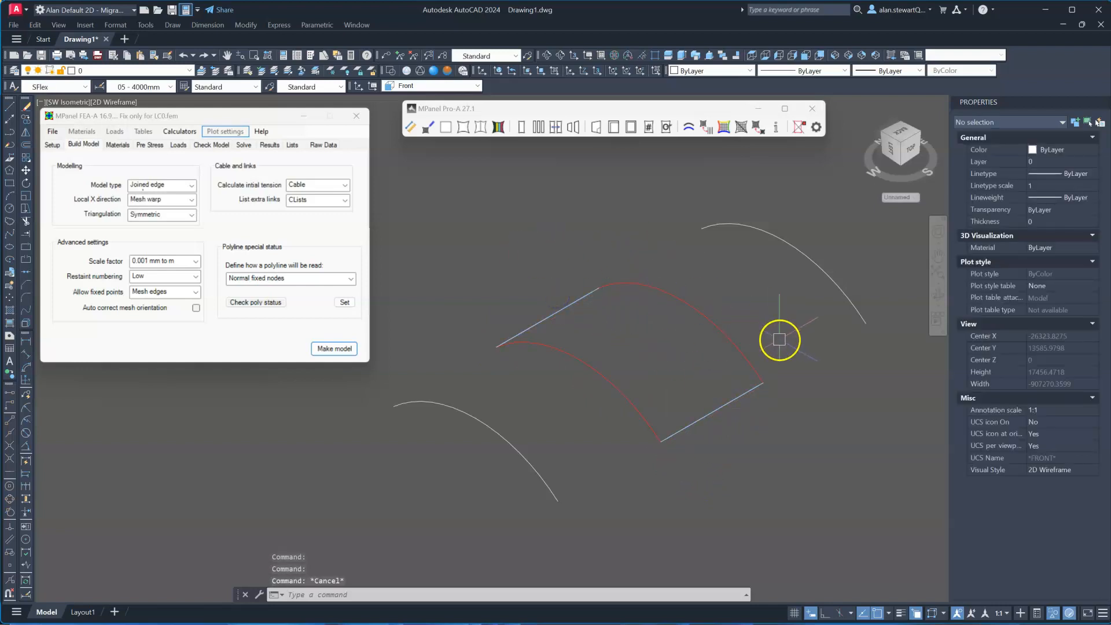
Set the special status of the two red arch polylines to Fix only in LC0
click(775, 332)
click(651, 317)
click(655, 395)
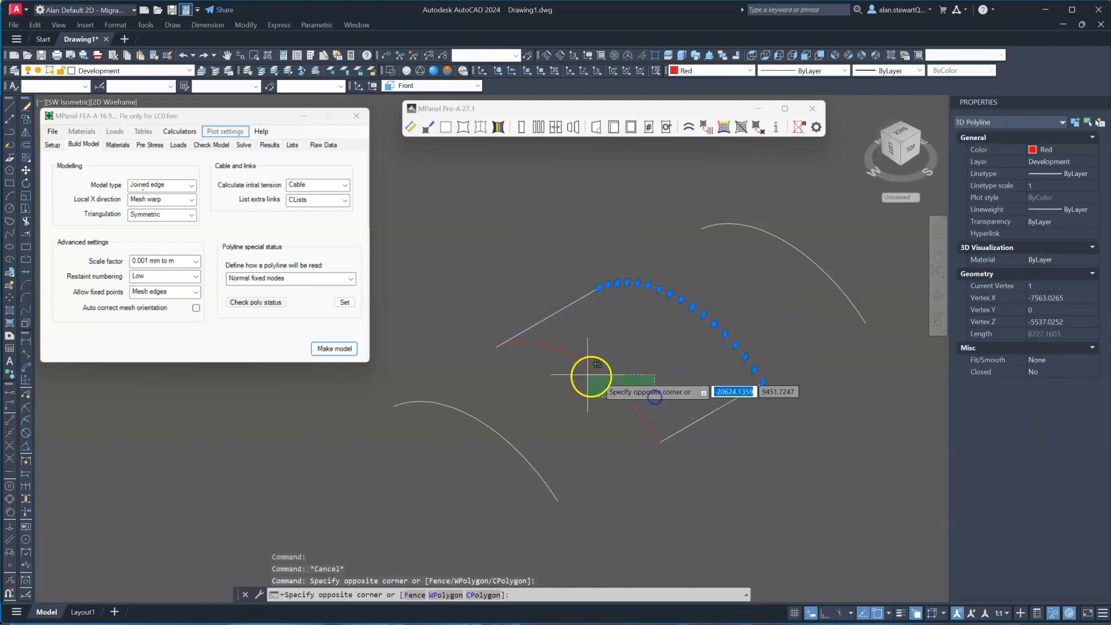
click(587, 376)
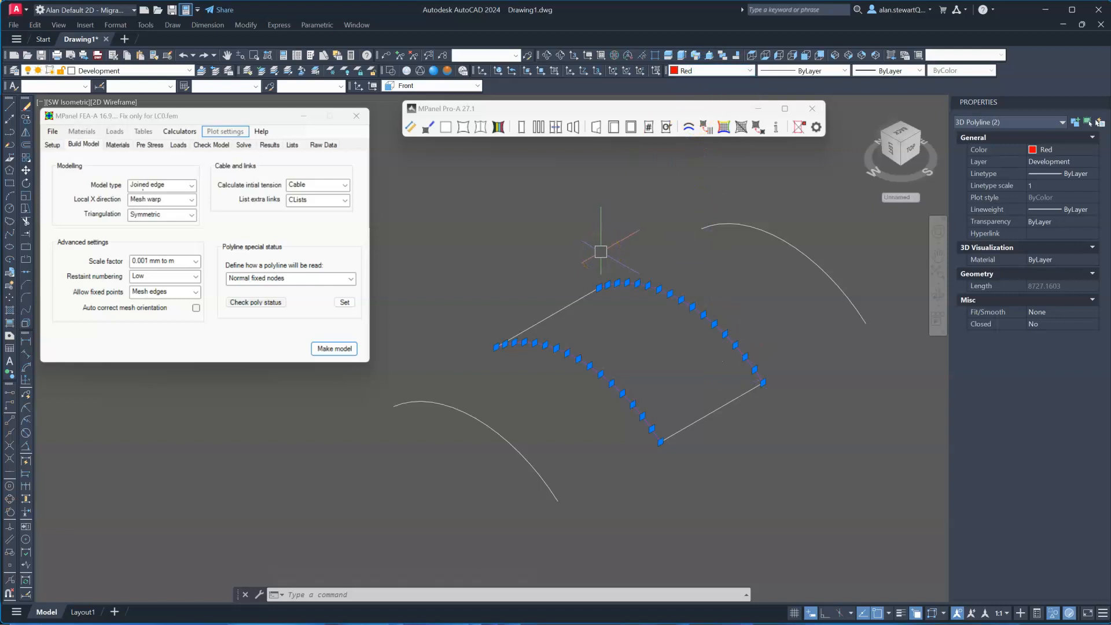
click(586, 249)
click(351, 277)
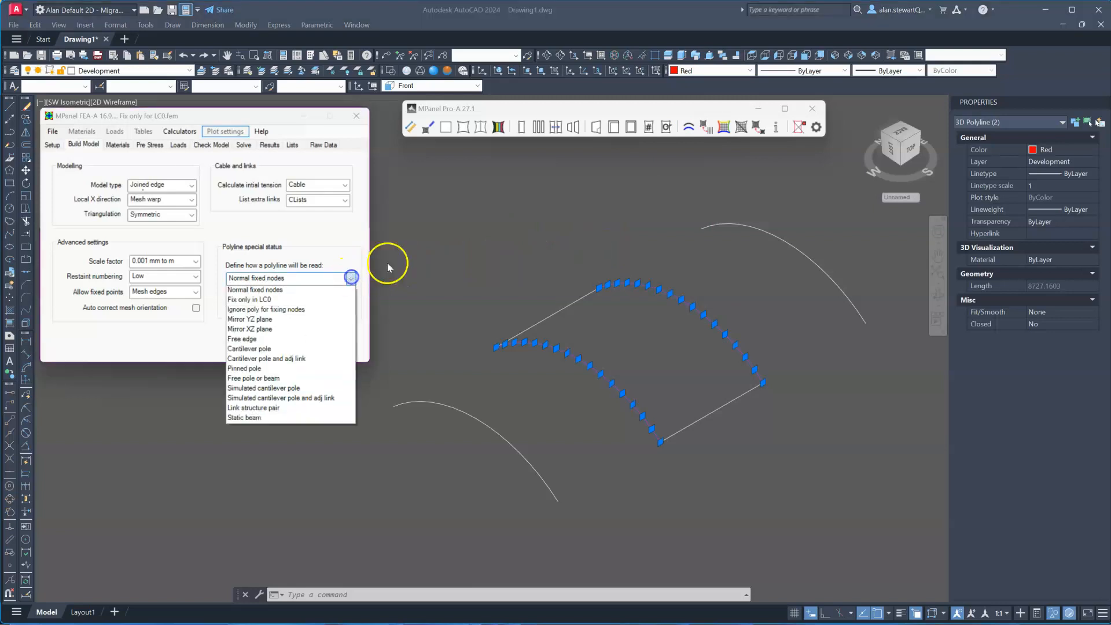
click(258, 300)
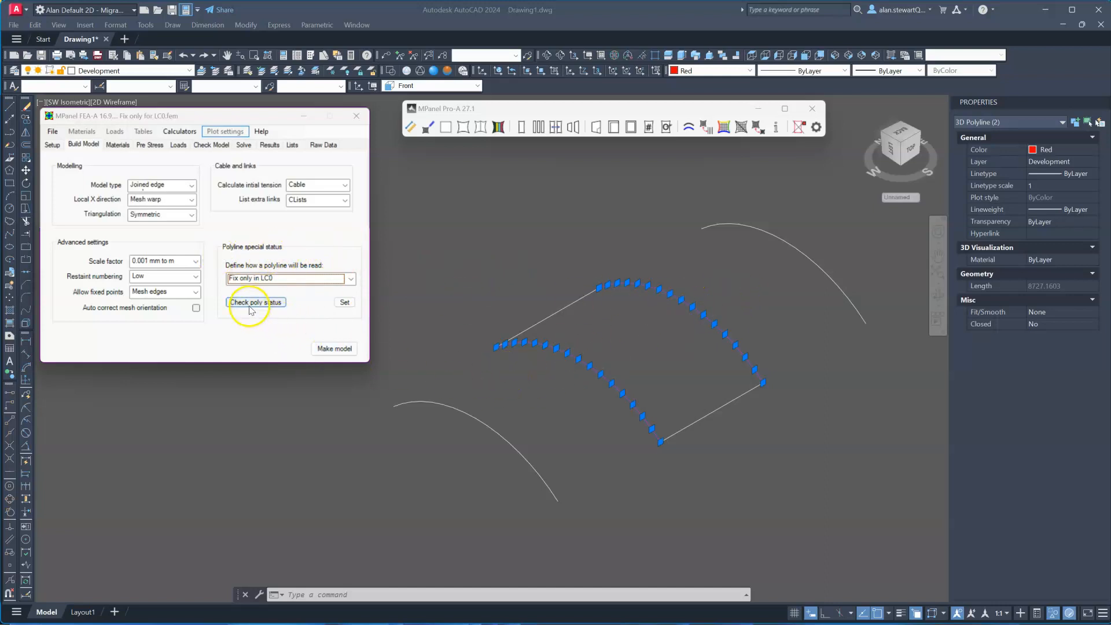
click(345, 302)
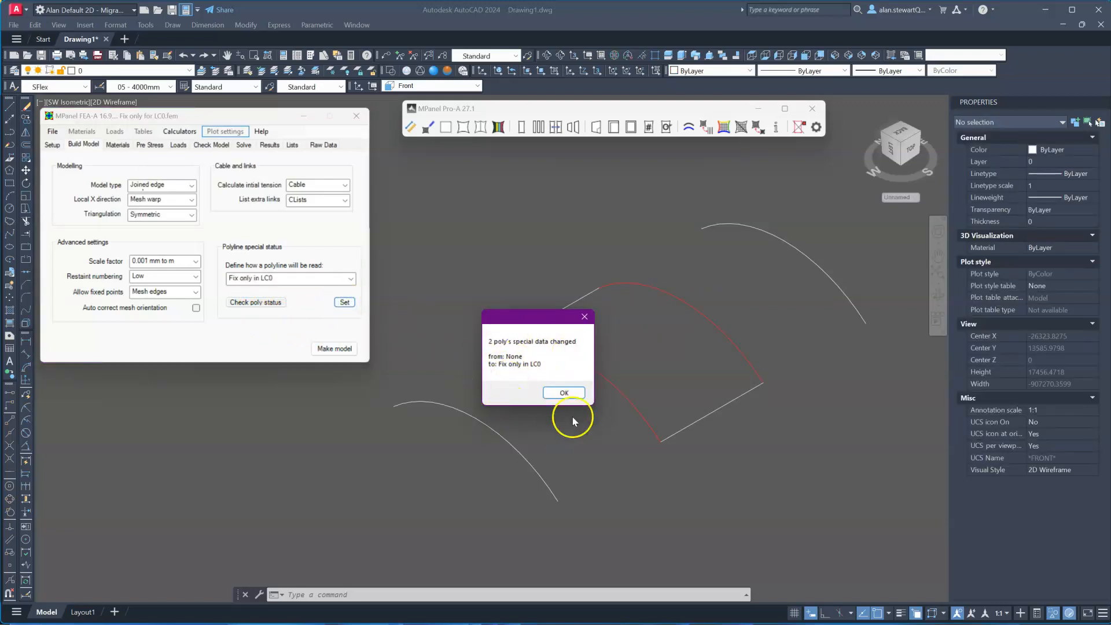
click(561, 394)
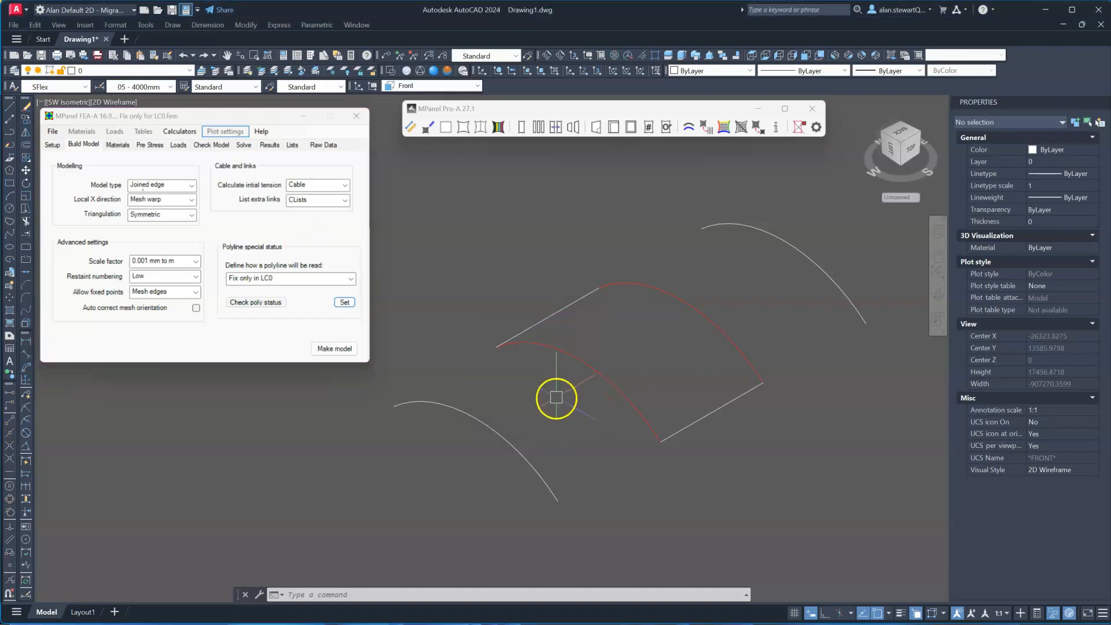
Unhide the three meshes and build the joined edge FEA model from the whole structure
click(1051, 613)
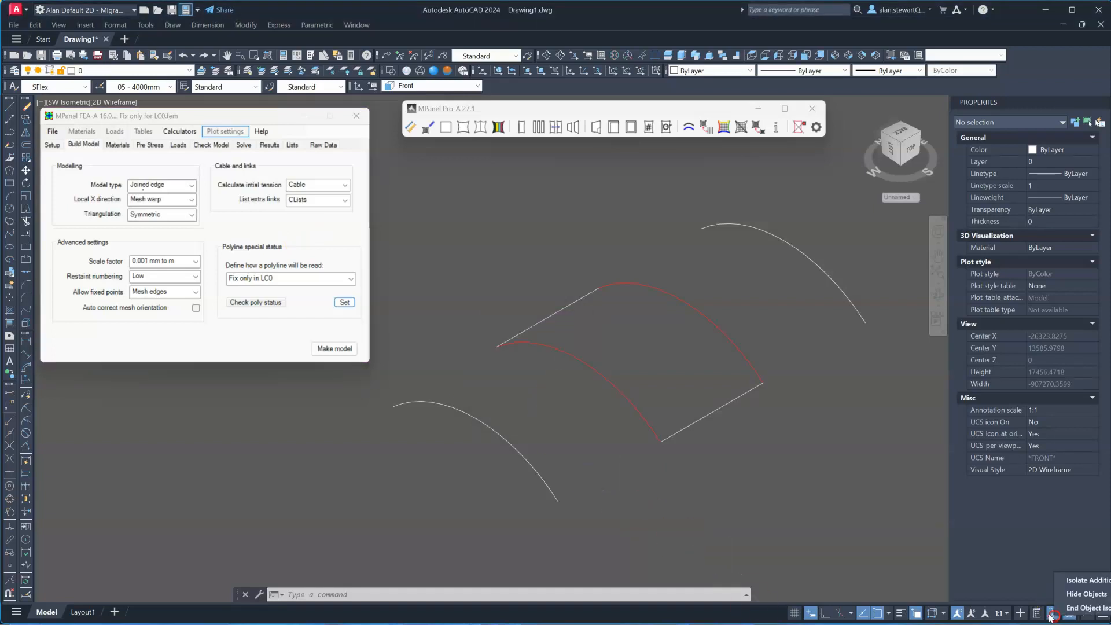
click(1082, 608)
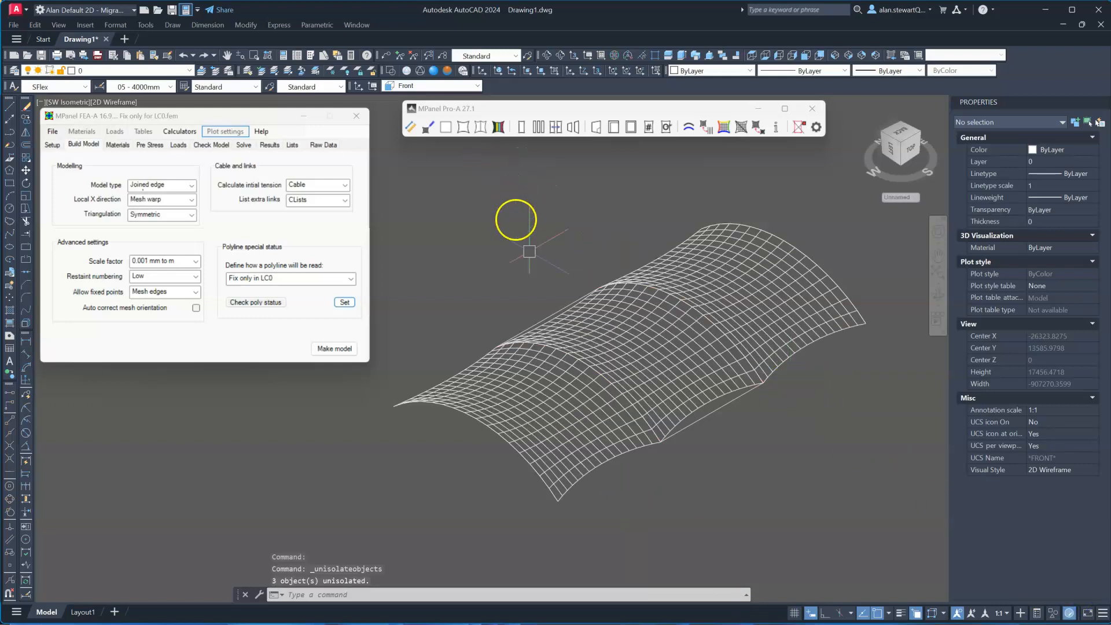
scroll(543, 273, down, 2)
click(421, 204)
click(749, 473)
click(343, 347)
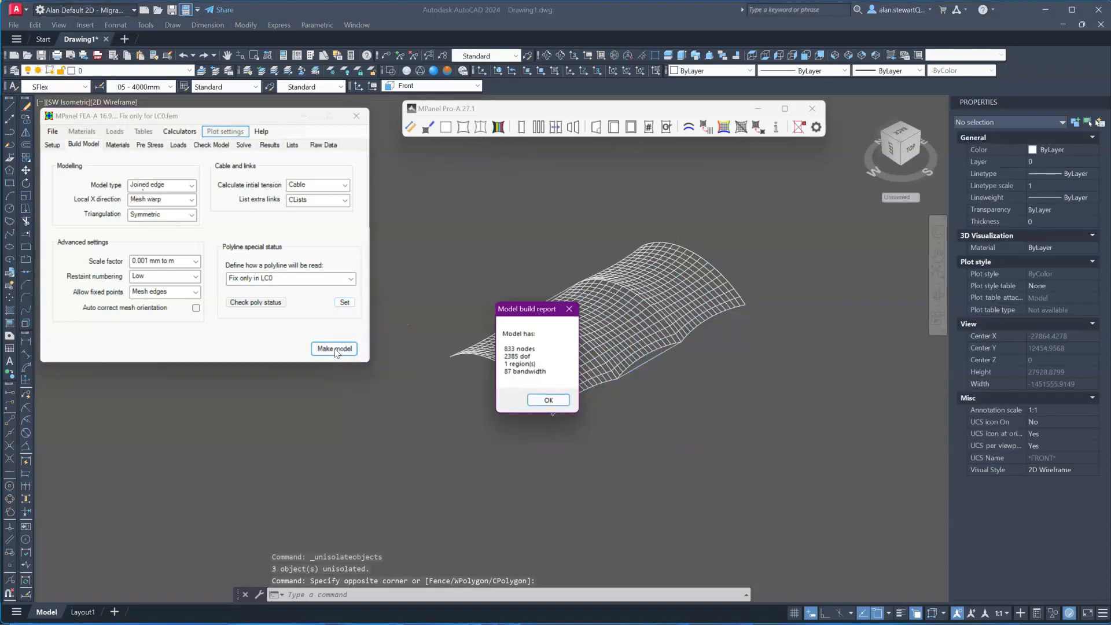
click(535, 408)
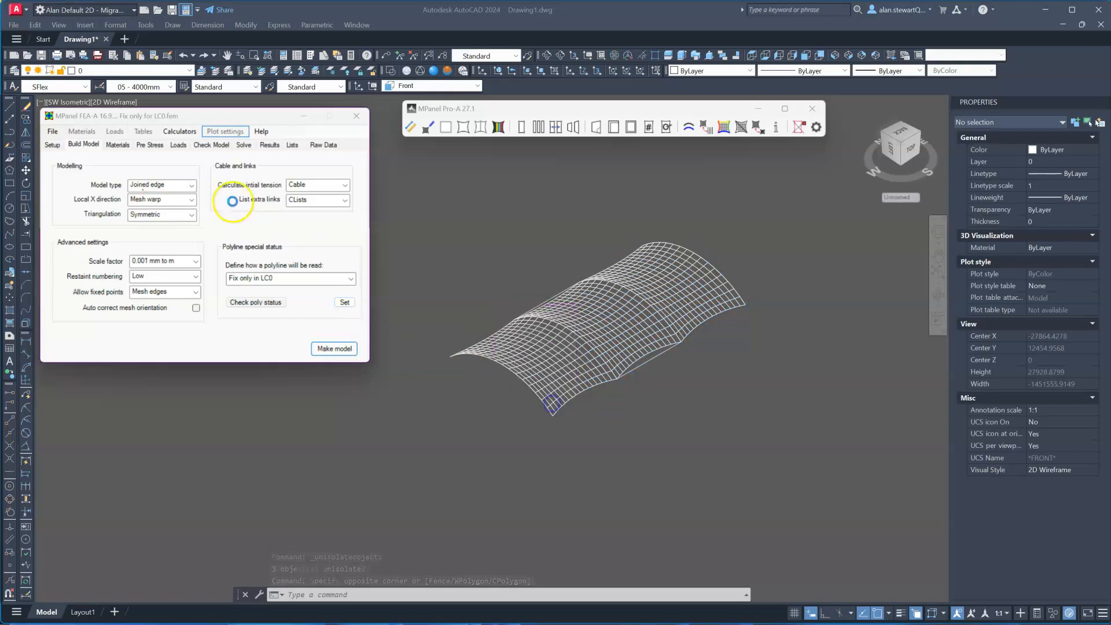
Set the membrane Pre-stress X to 100 kgf/m, edit Pre-stress Y, and recalculate the initial tensions
click(120, 145)
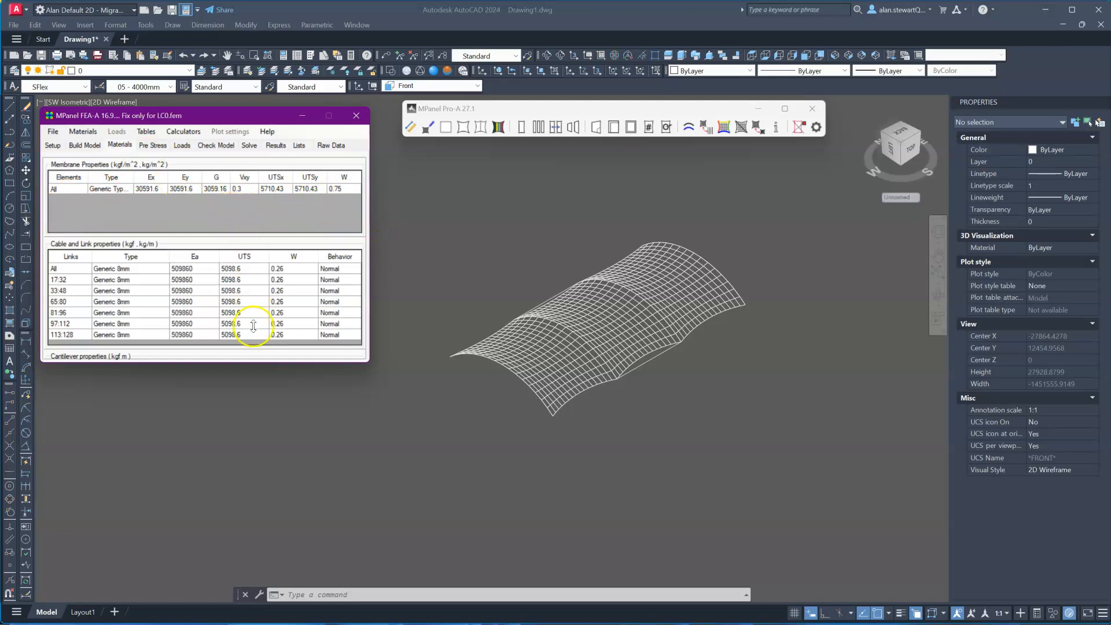
drag(243, 366, 242, 516)
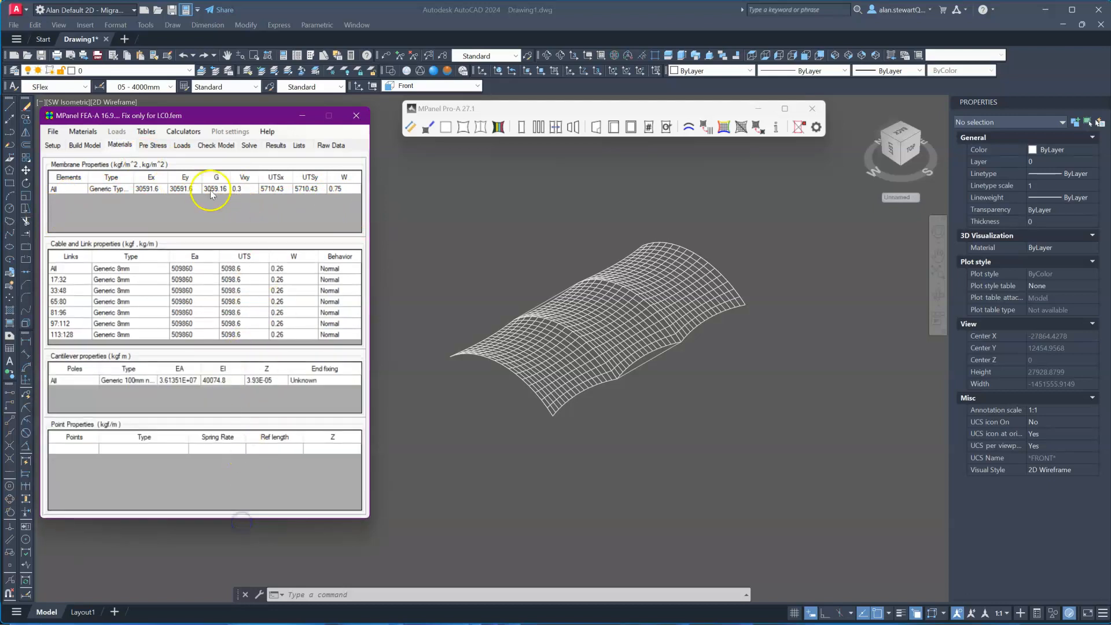
click(153, 146)
click(151, 188)
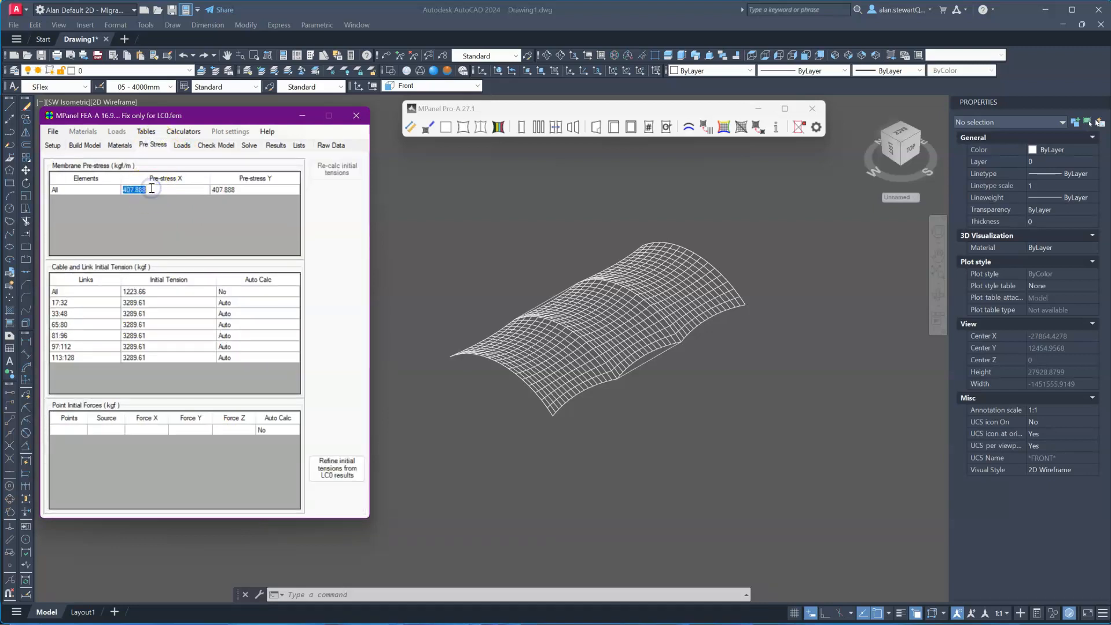
text(100)
click(256, 188)
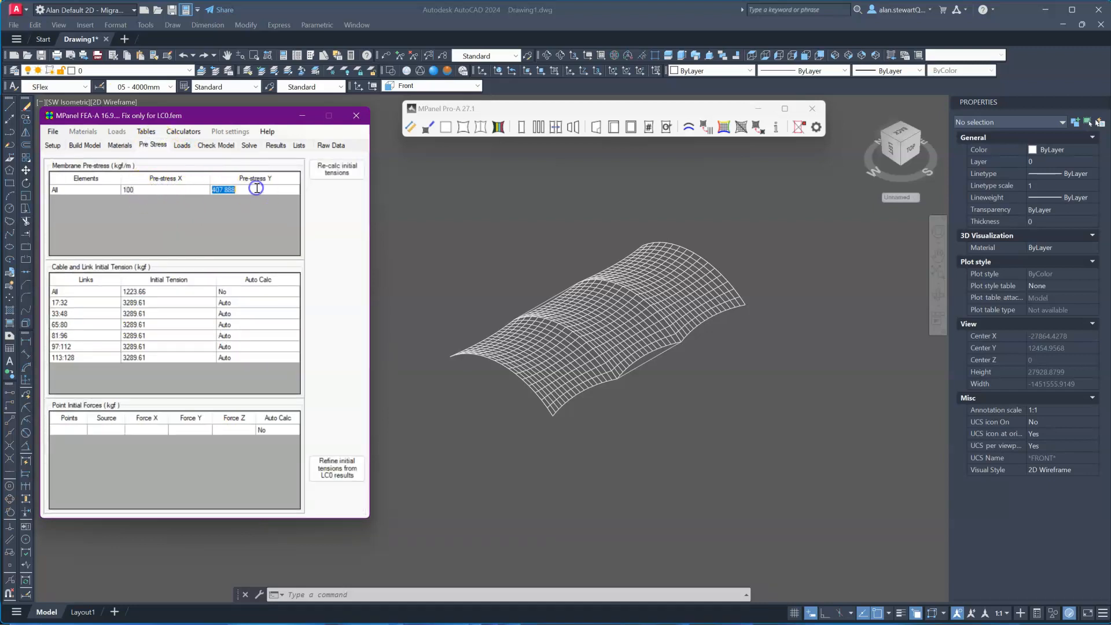
click(323, 178)
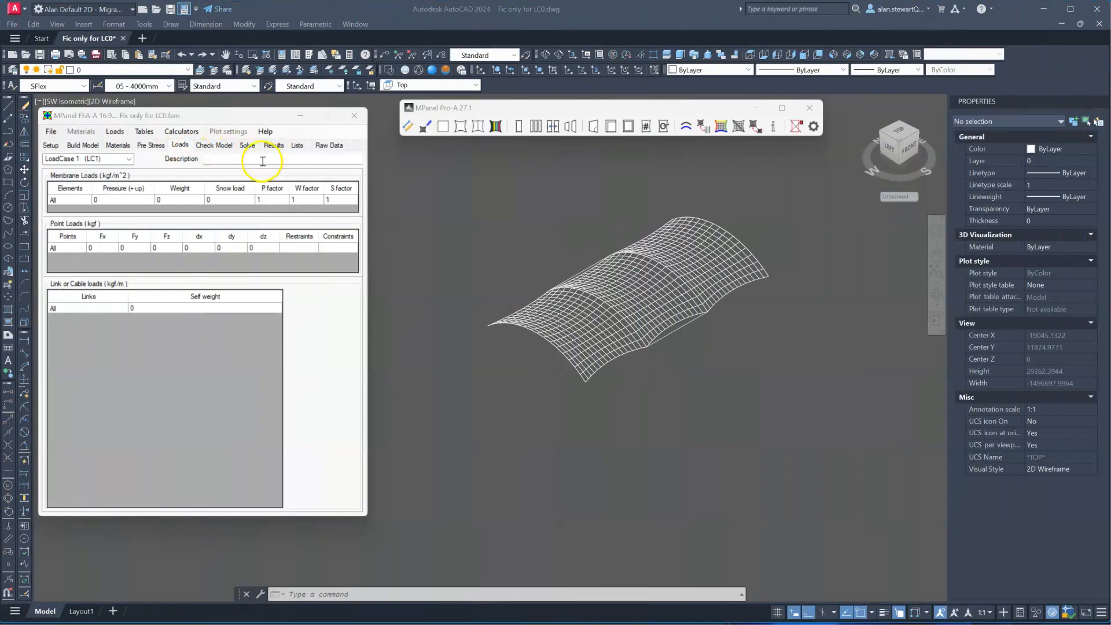
Calculate the wind uplift pressure for 90 mph, paste it into line 1 of LoadCase 1, and describe the case as 90mph
click(181, 132)
click(224, 233)
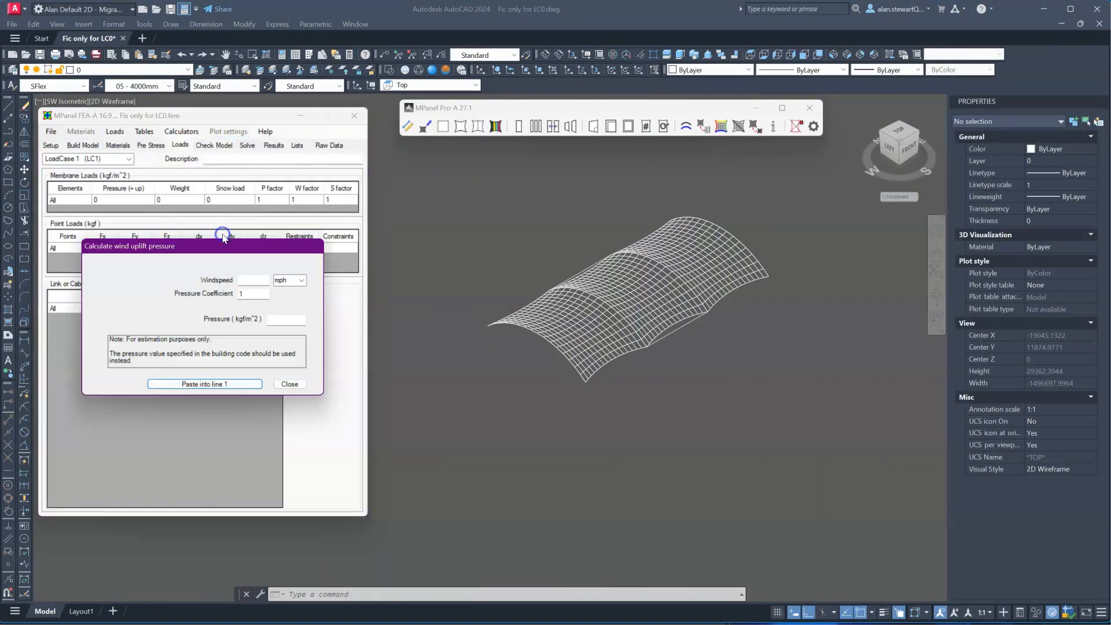
click(247, 278)
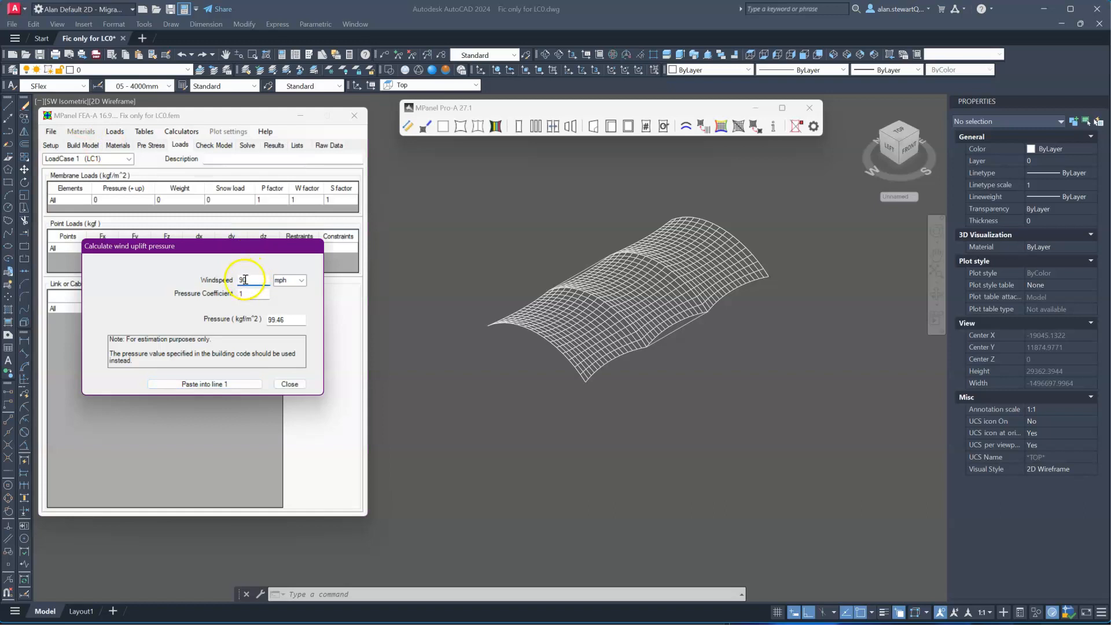
click(206, 383)
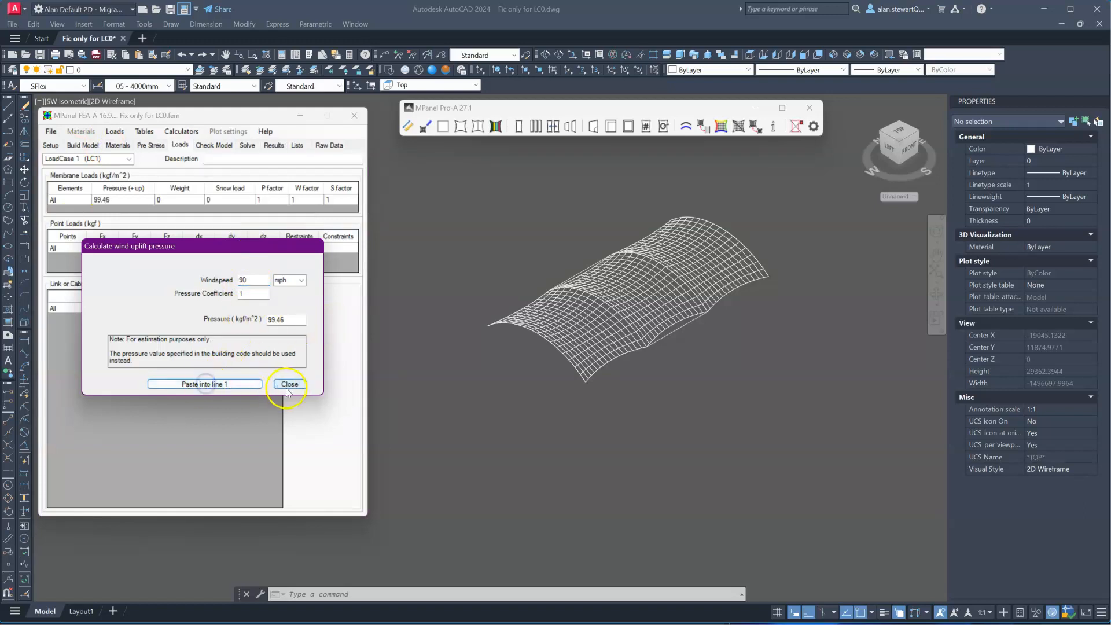
click(289, 384)
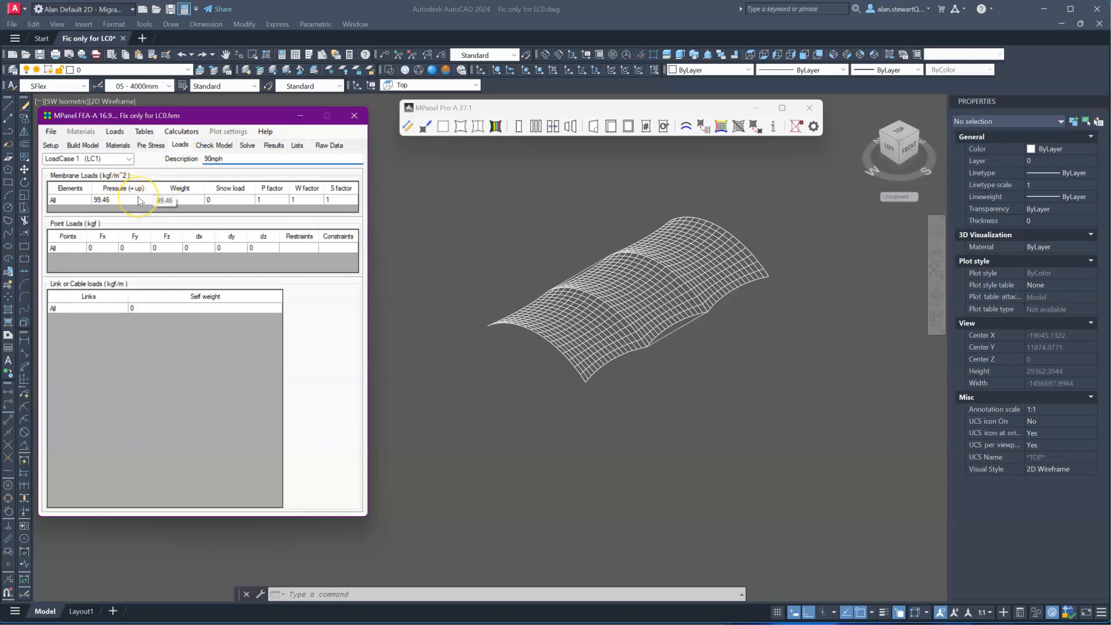
Apply the LoadCase 1 point load row to PList 1 with the Allow Up constraint
click(75, 249)
click(81, 248)
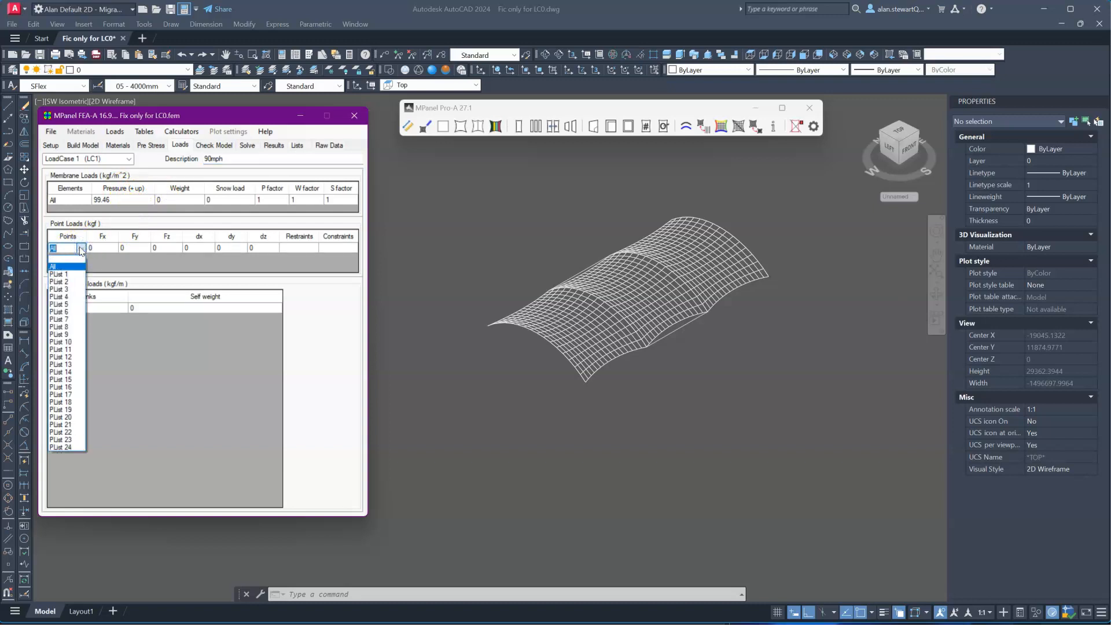
click(71, 276)
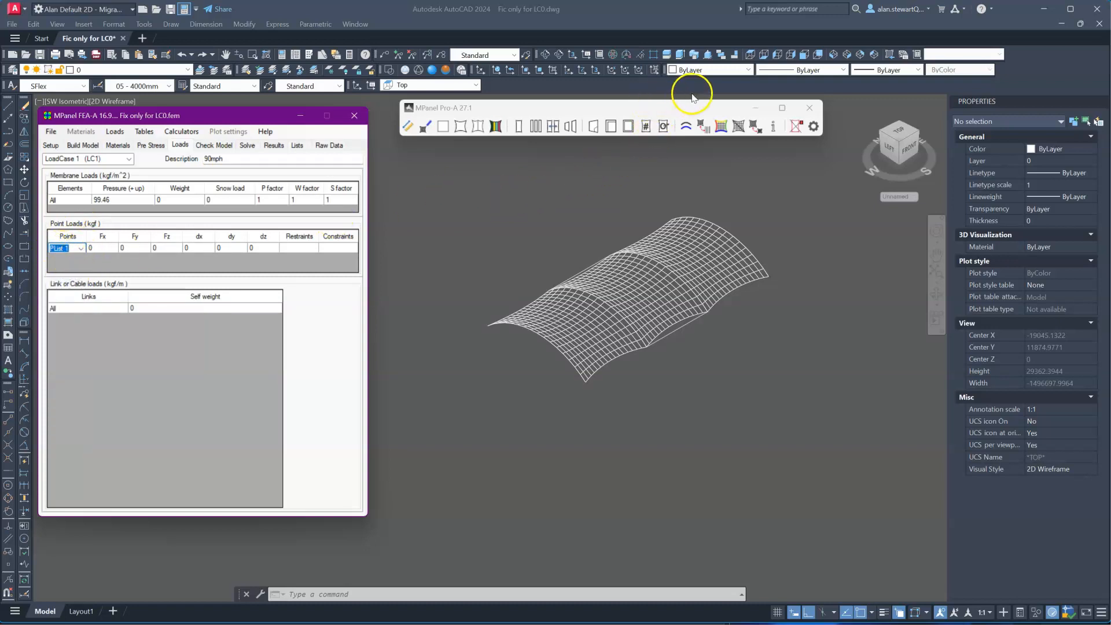
click(714, 77)
click(715, 70)
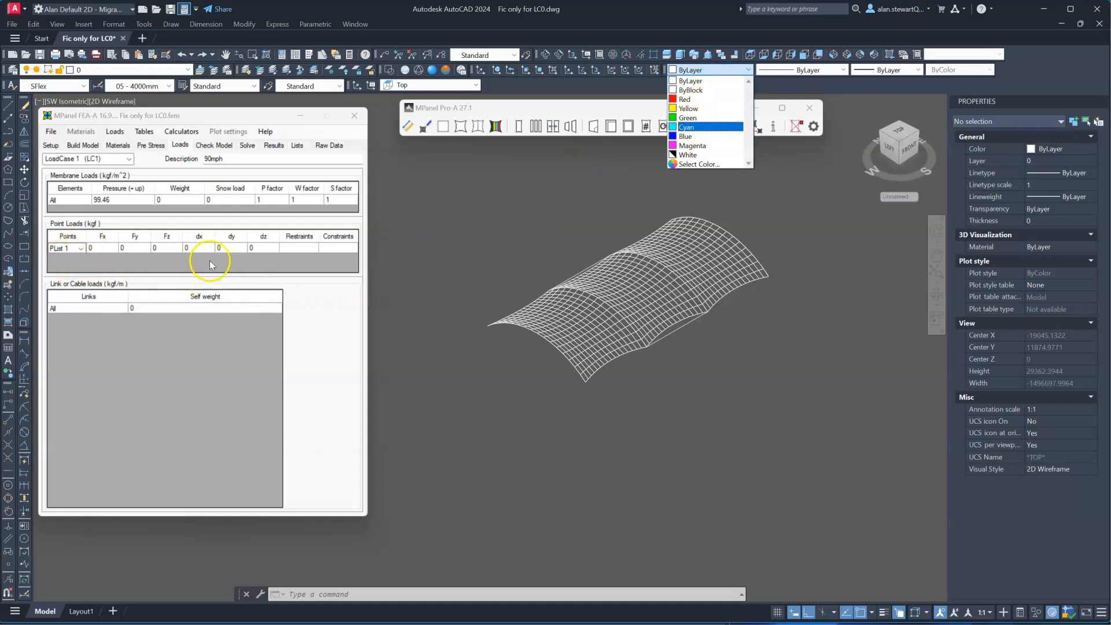
click(341, 248)
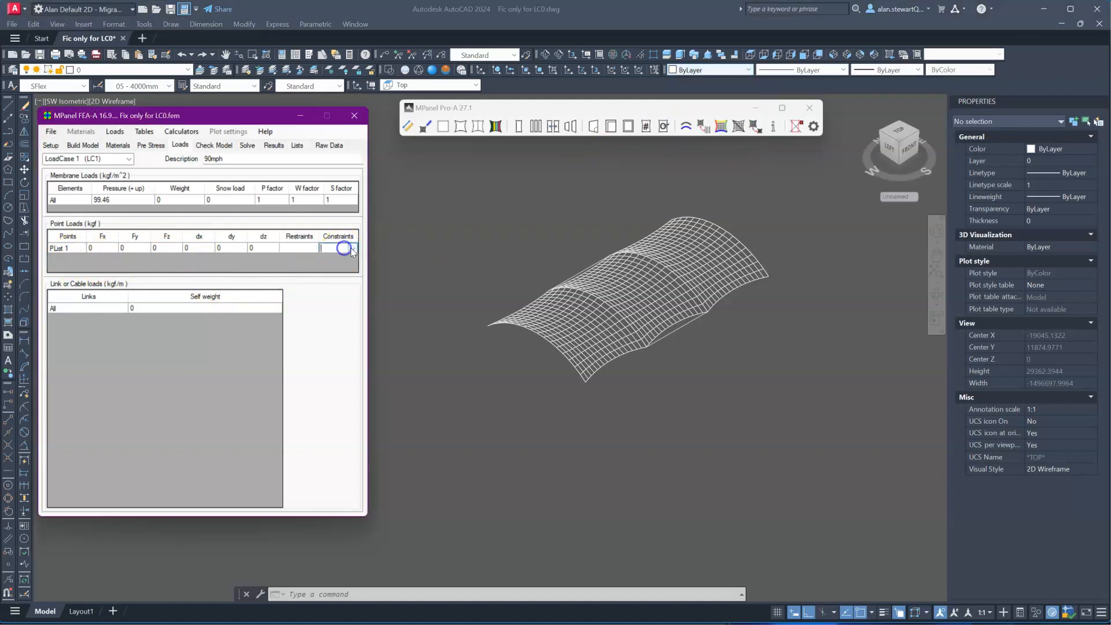
click(352, 249)
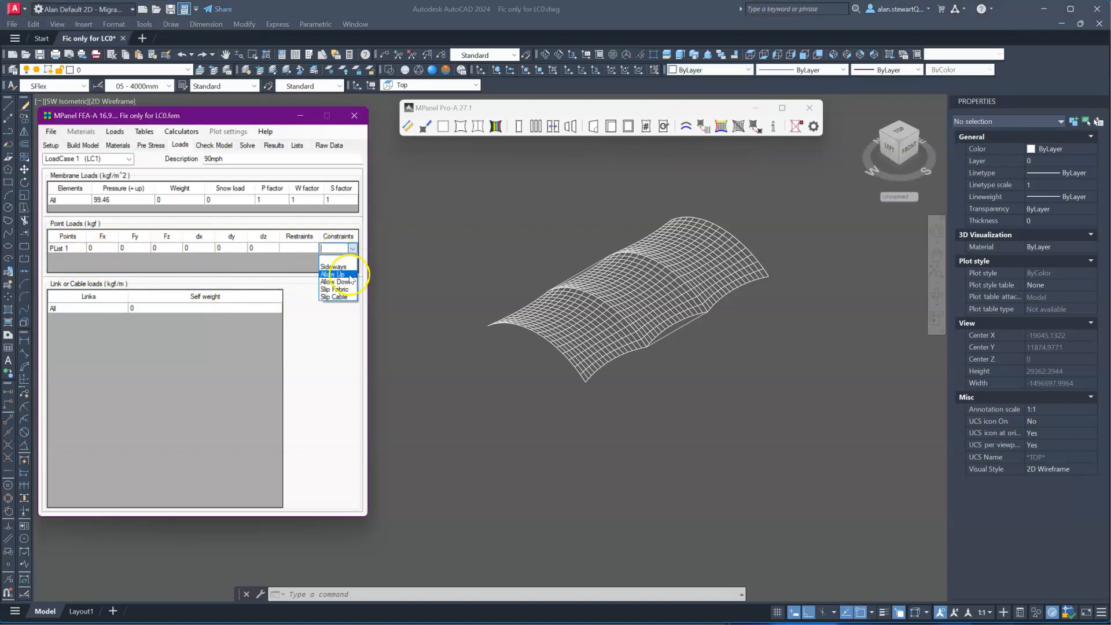
click(348, 274)
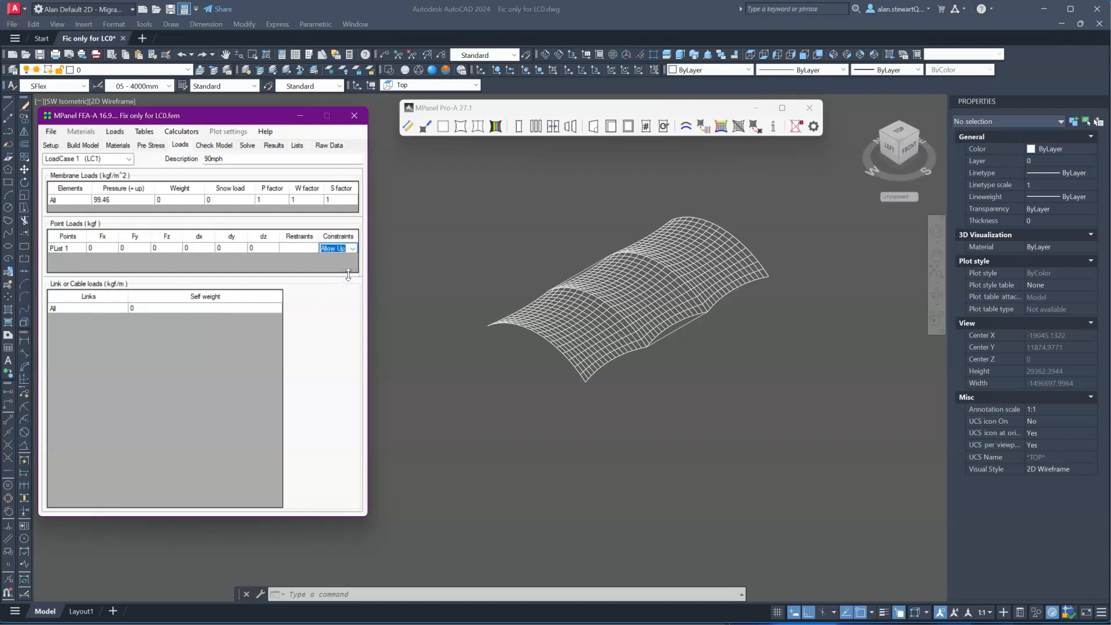
Run the solver for Pre-Stress Only (LC0) and save the results
click(248, 146)
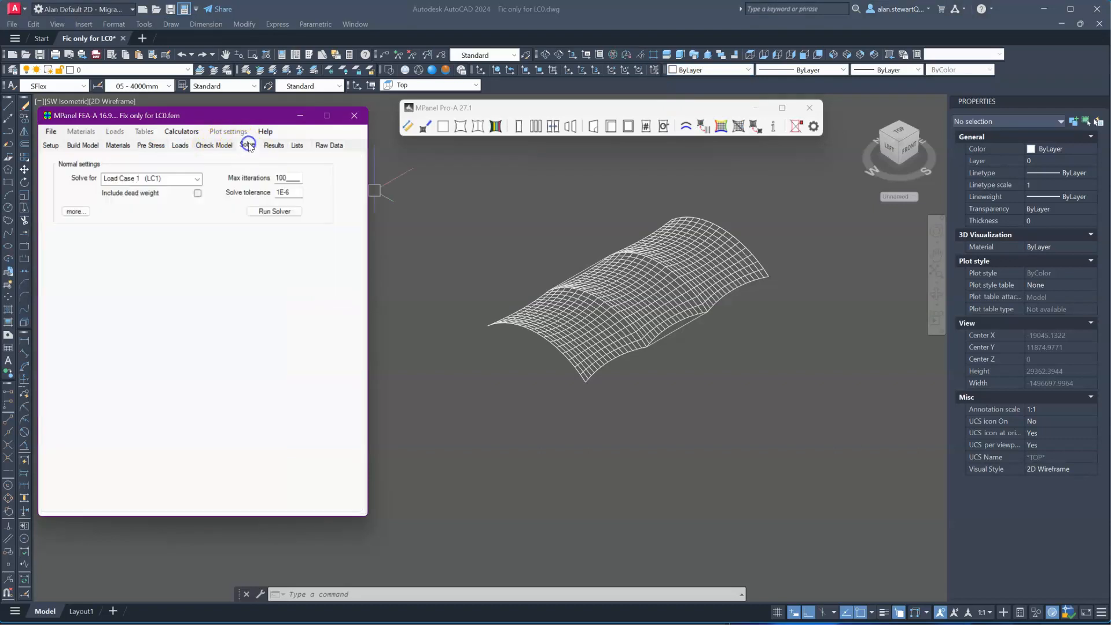
click(198, 179)
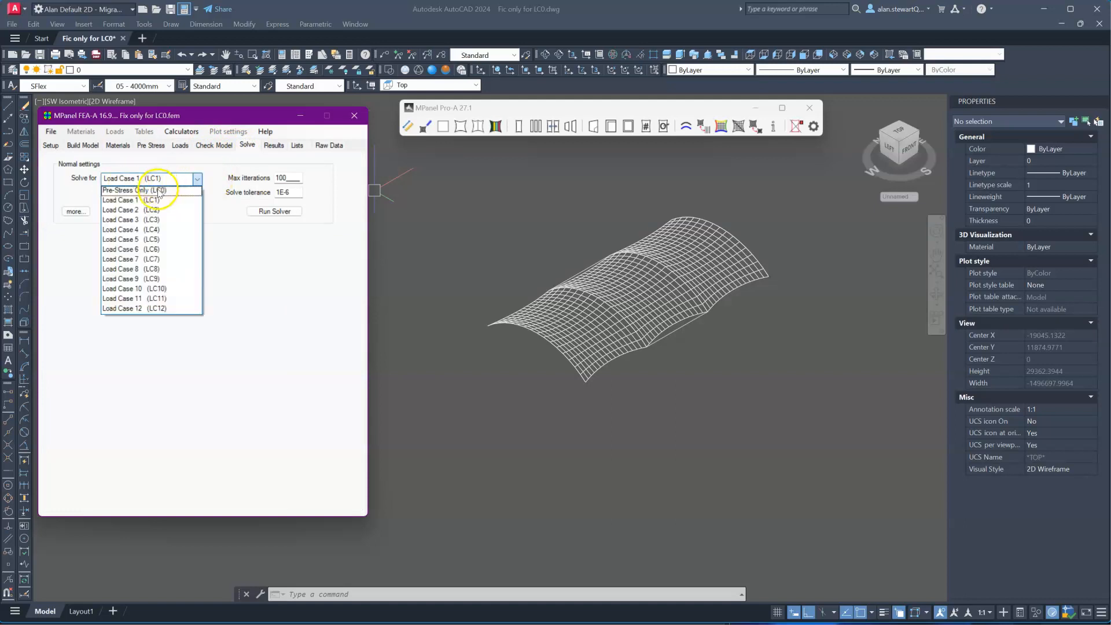
click(158, 191)
click(277, 211)
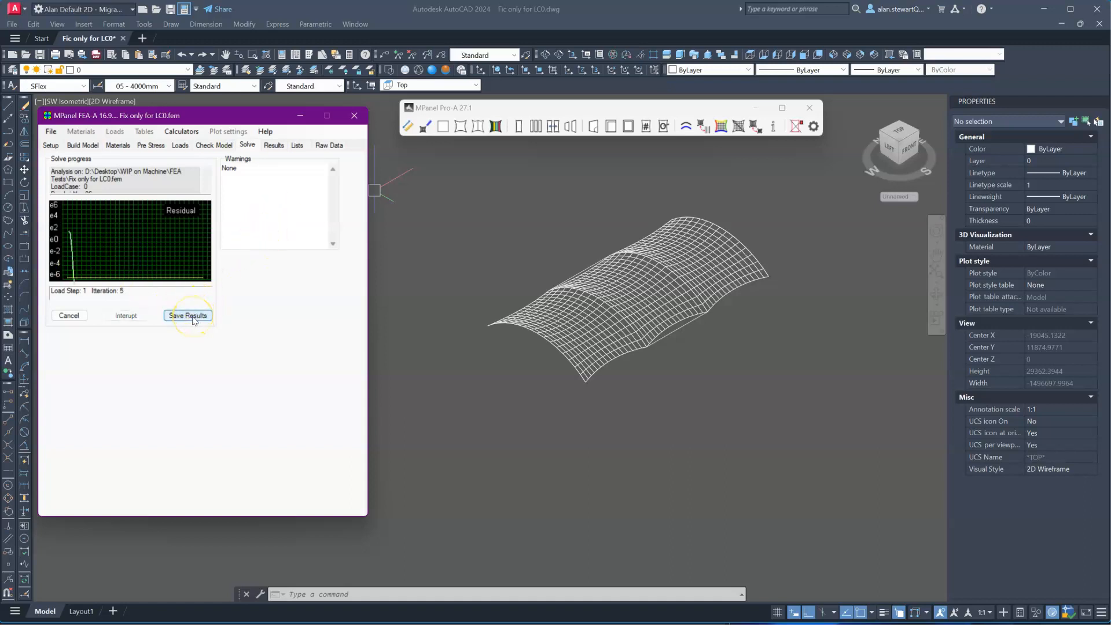
click(193, 316)
Solve Load Case 1 (LC1) with the maximum iterations set to 250 and save the results
click(197, 179)
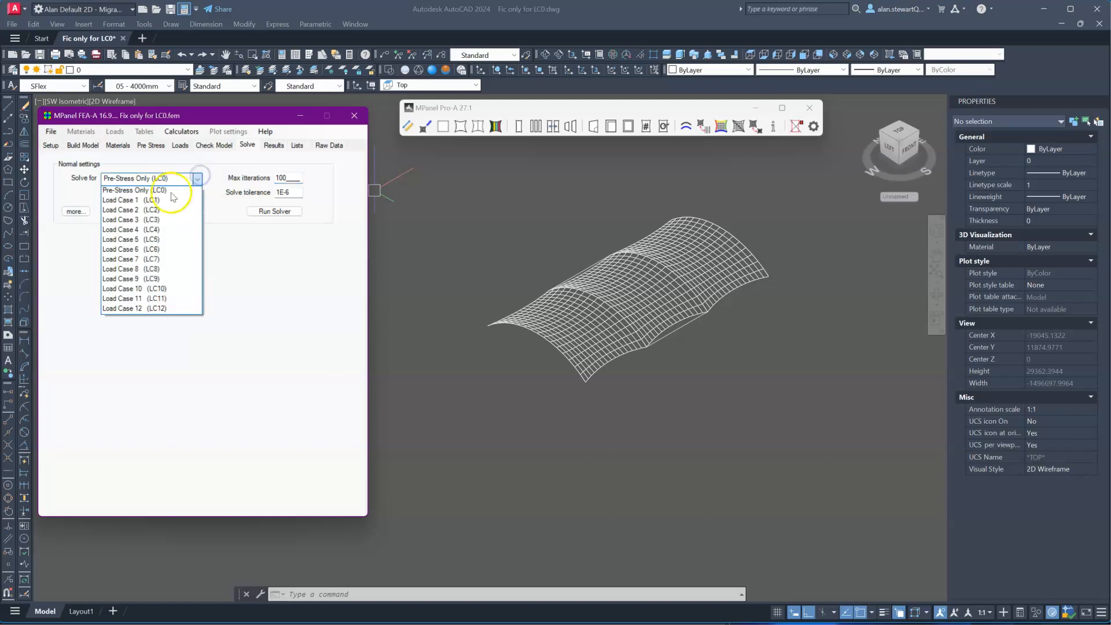
click(153, 200)
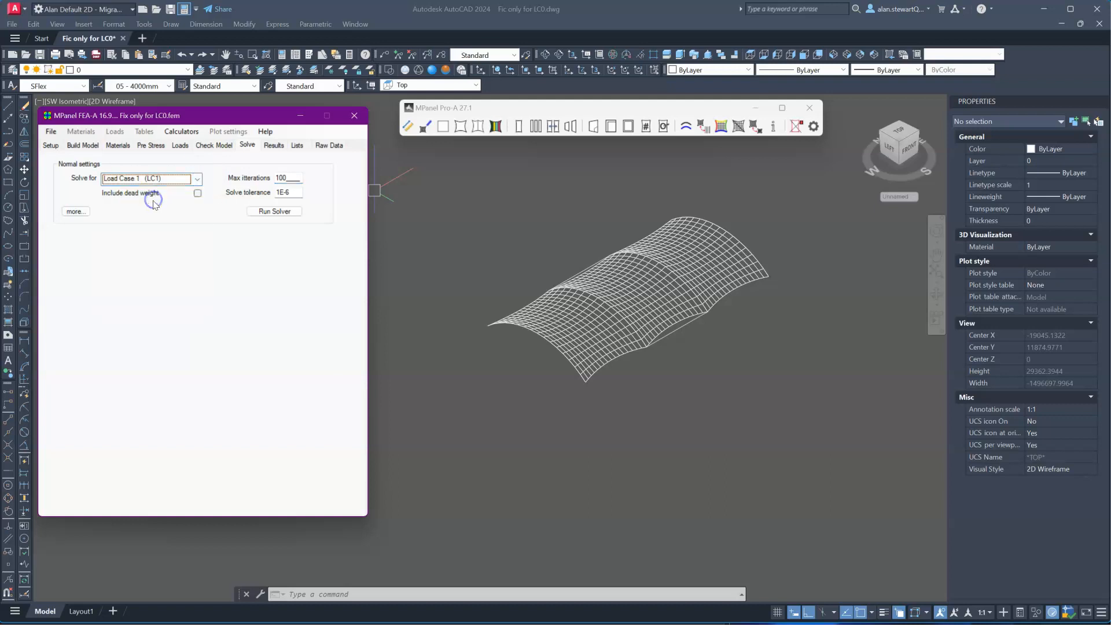
double_click(277, 175)
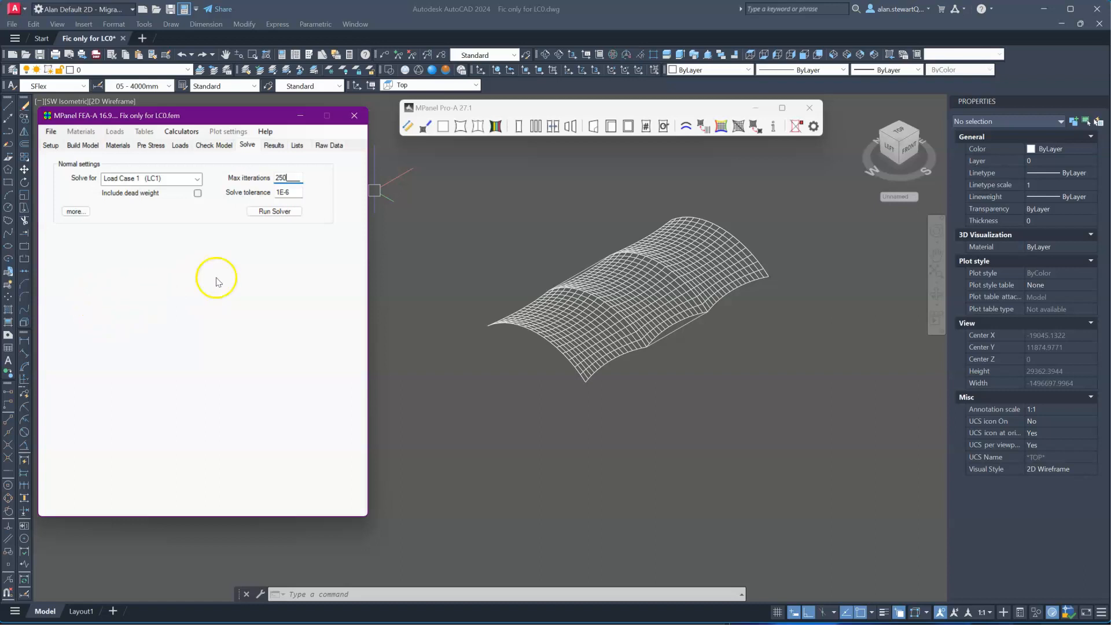
click(272, 213)
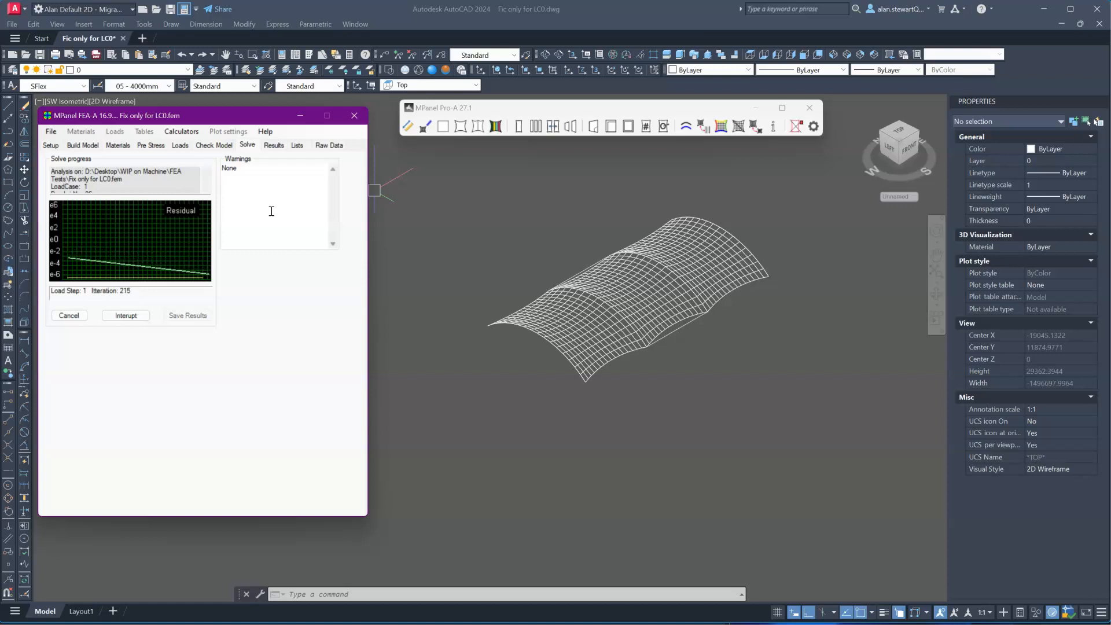
click(187, 317)
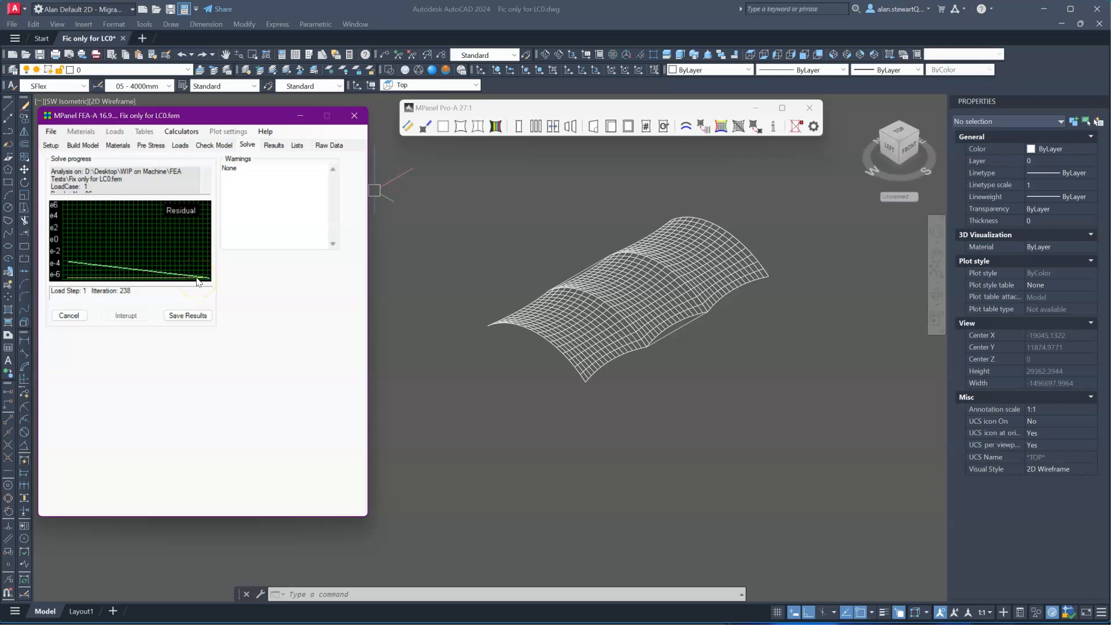
click(186, 315)
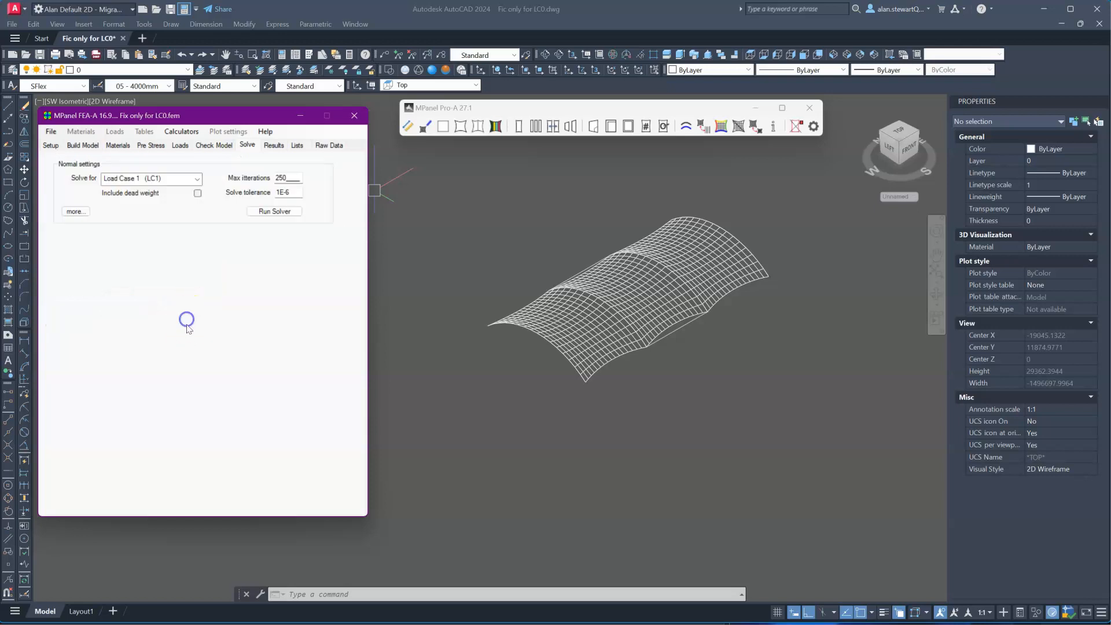
Plot the LoadCase 0 displaced shape at scale factor 1, placing it at a specified point below the LC0 label in top view
click(273, 146)
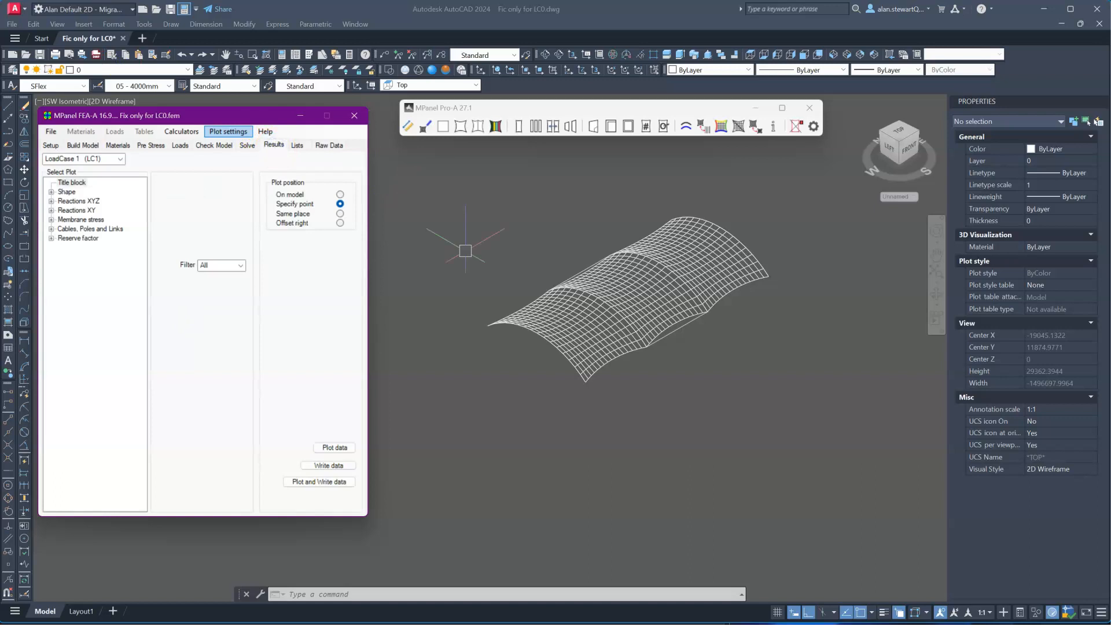
scroll(444, 298, down, 4)
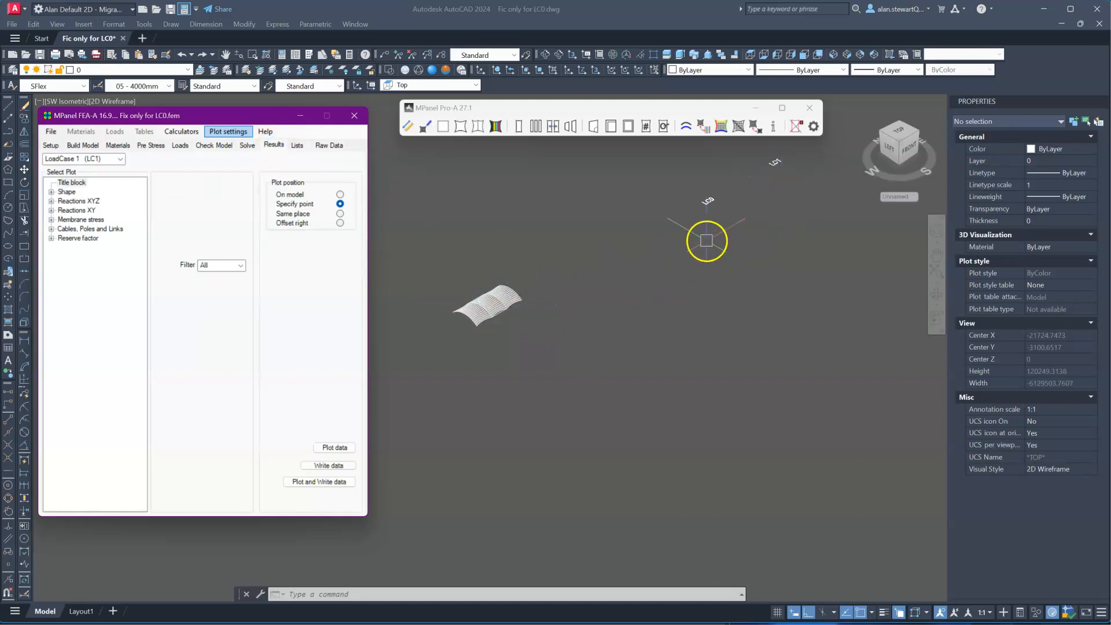
scroll(660, 253, down, 2)
click(750, 54)
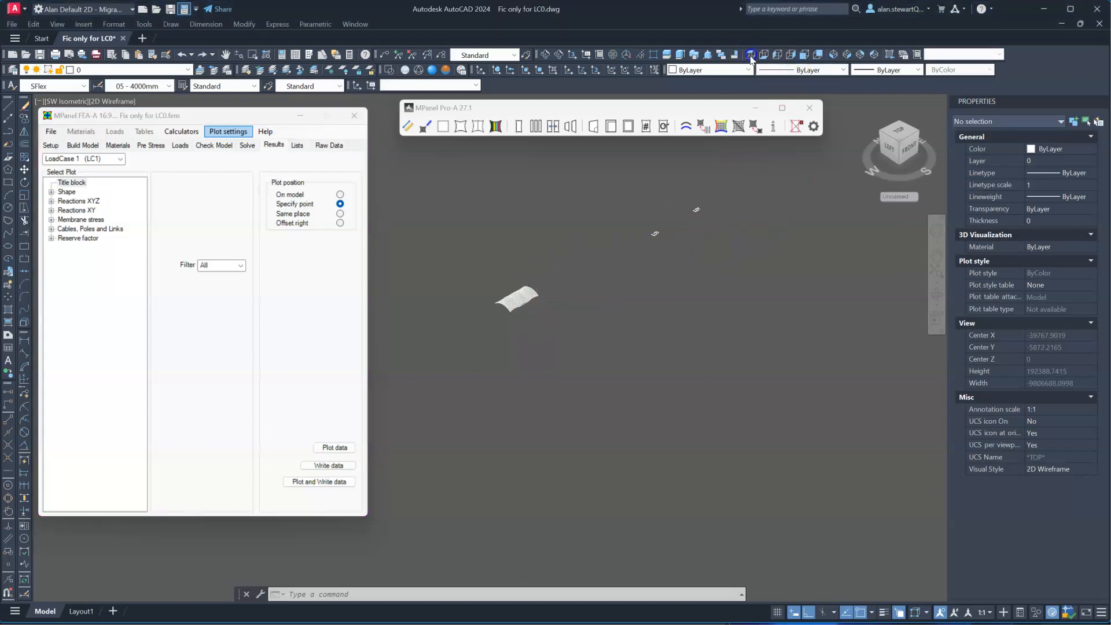
scroll(735, 266, down, 3)
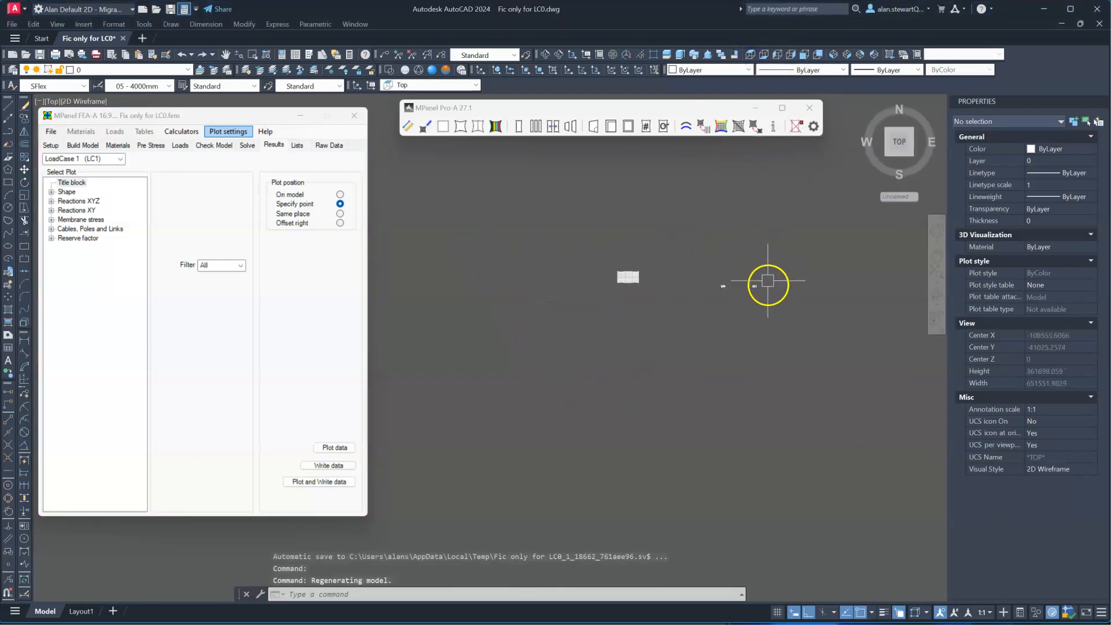
scroll(730, 309, up, 1)
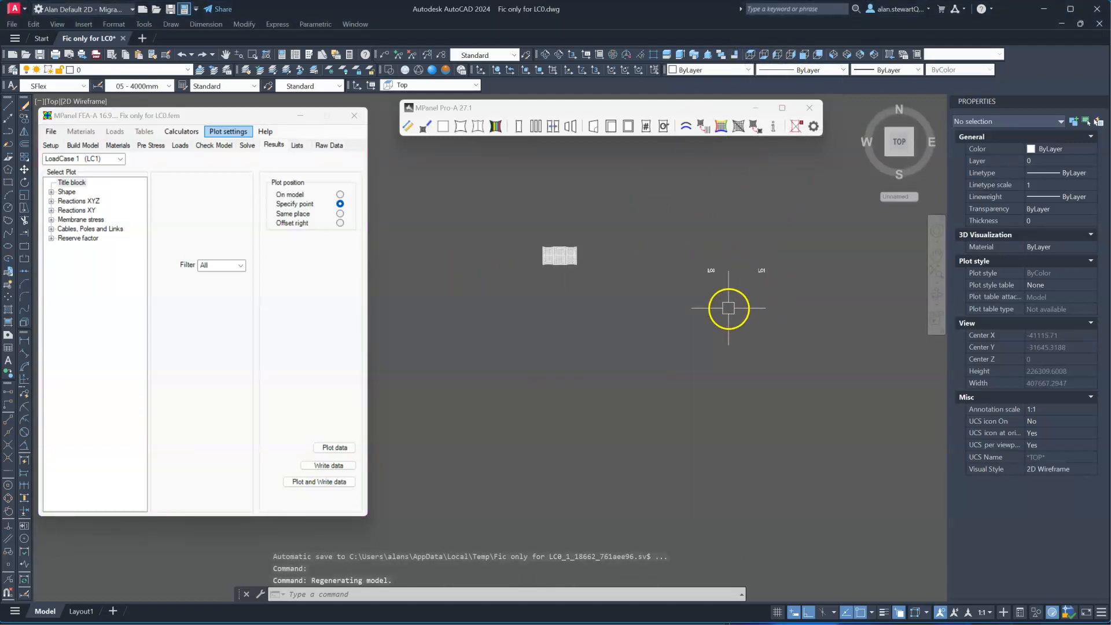
click(118, 159)
click(76, 170)
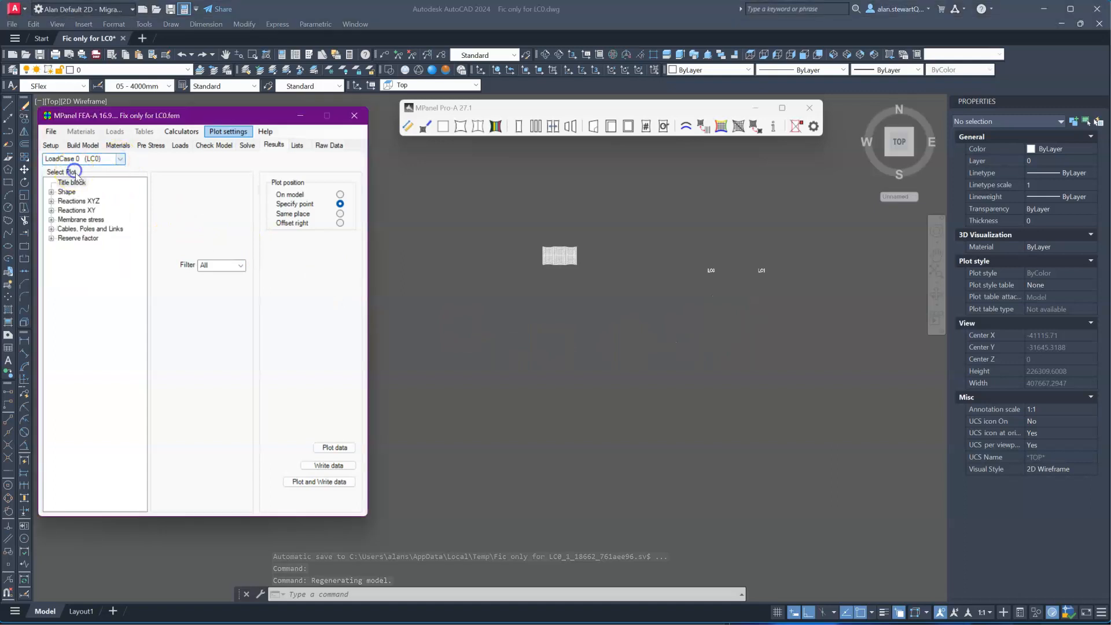
click(51, 193)
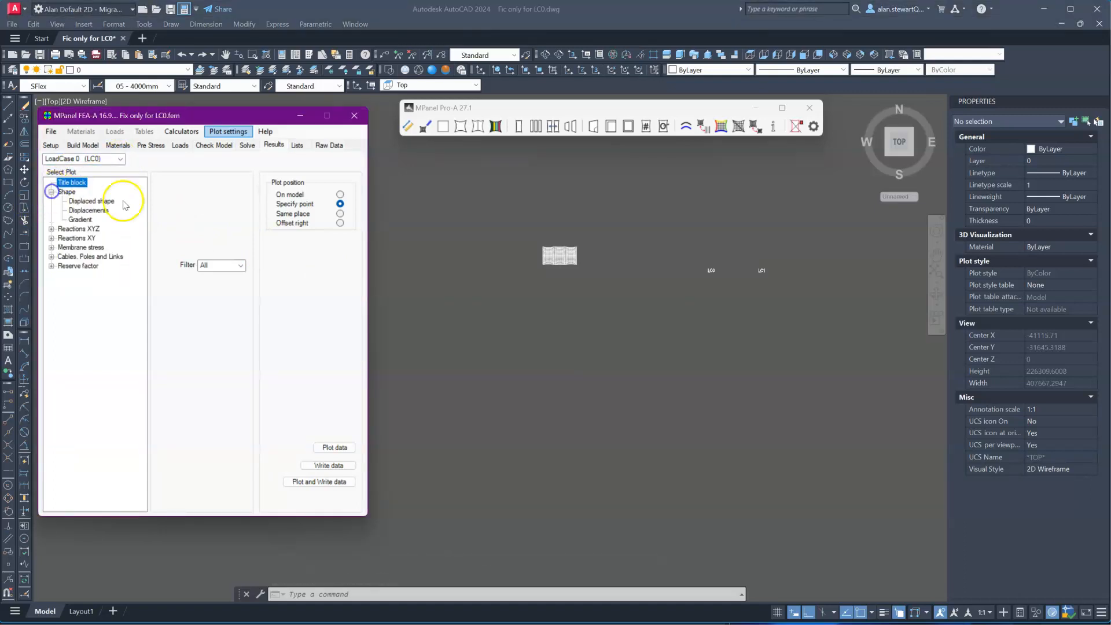
click(91, 200)
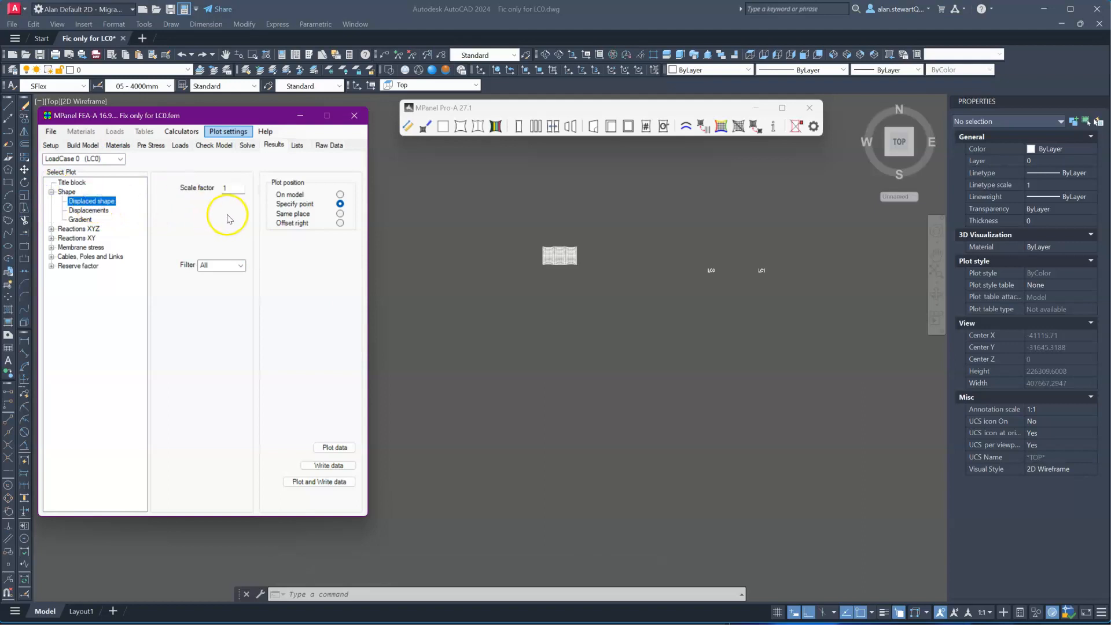
click(335, 448)
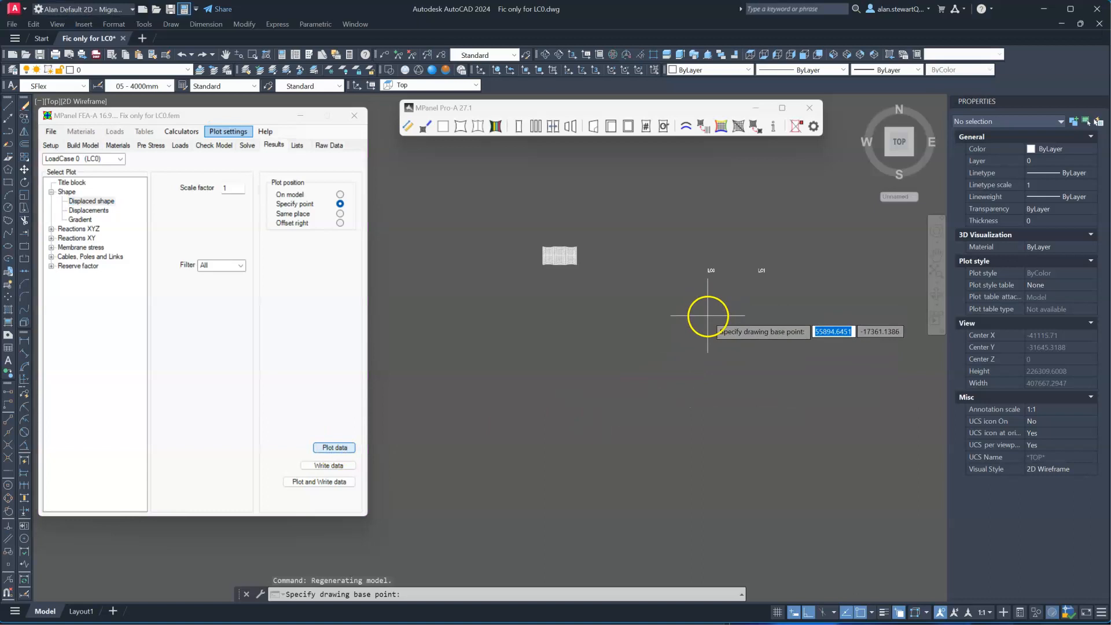
click(705, 313)
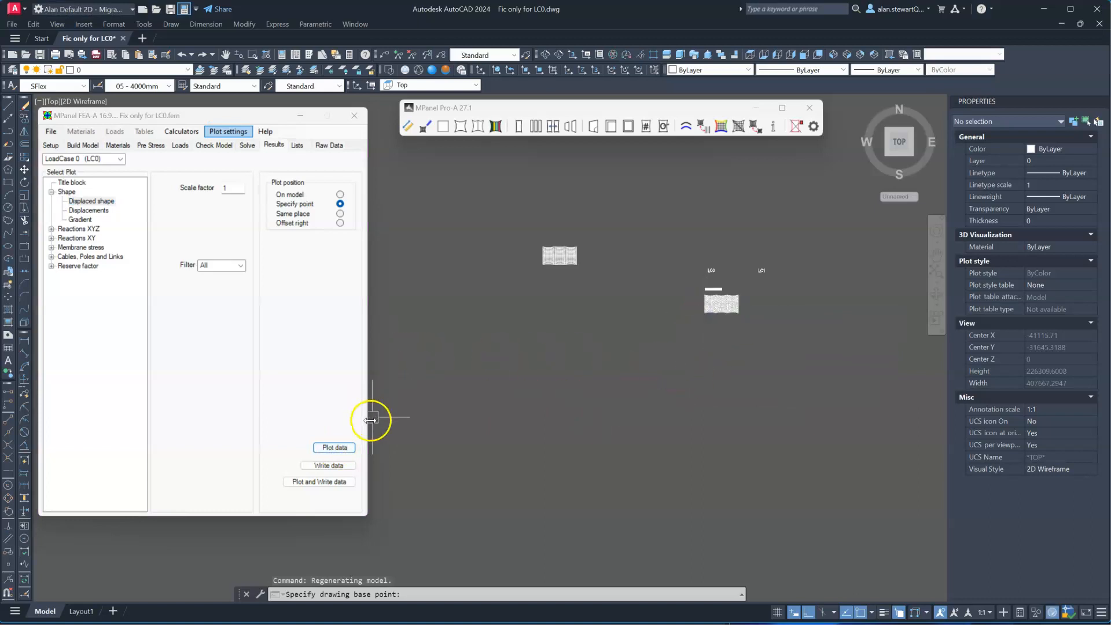
Plot the LoadCase 1 displaced shape using the Offset right plot position
click(340, 224)
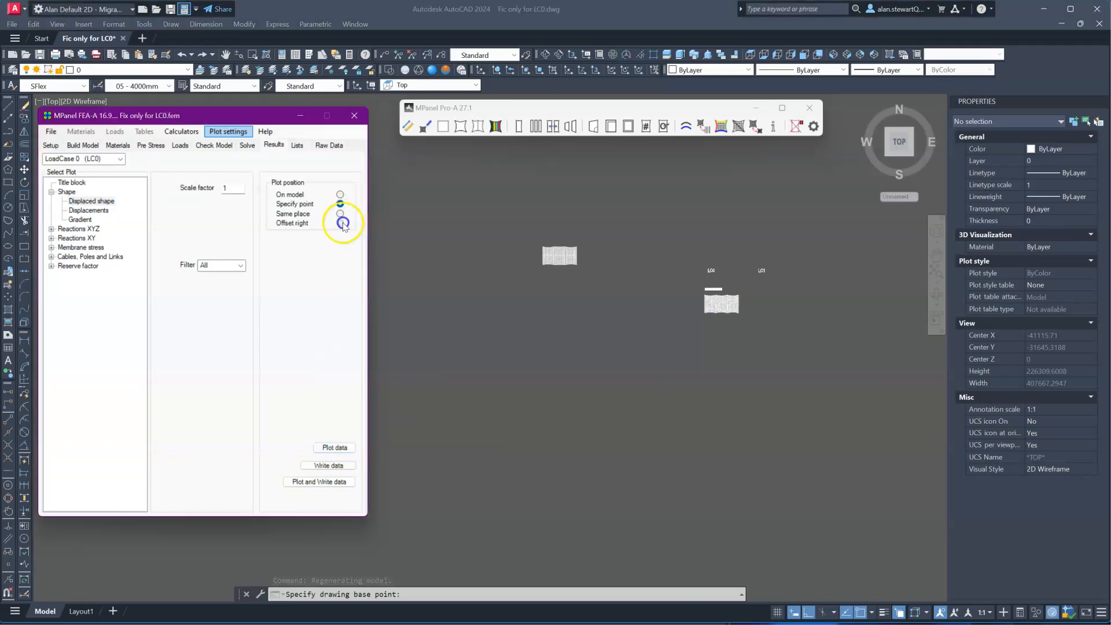
click(120, 159)
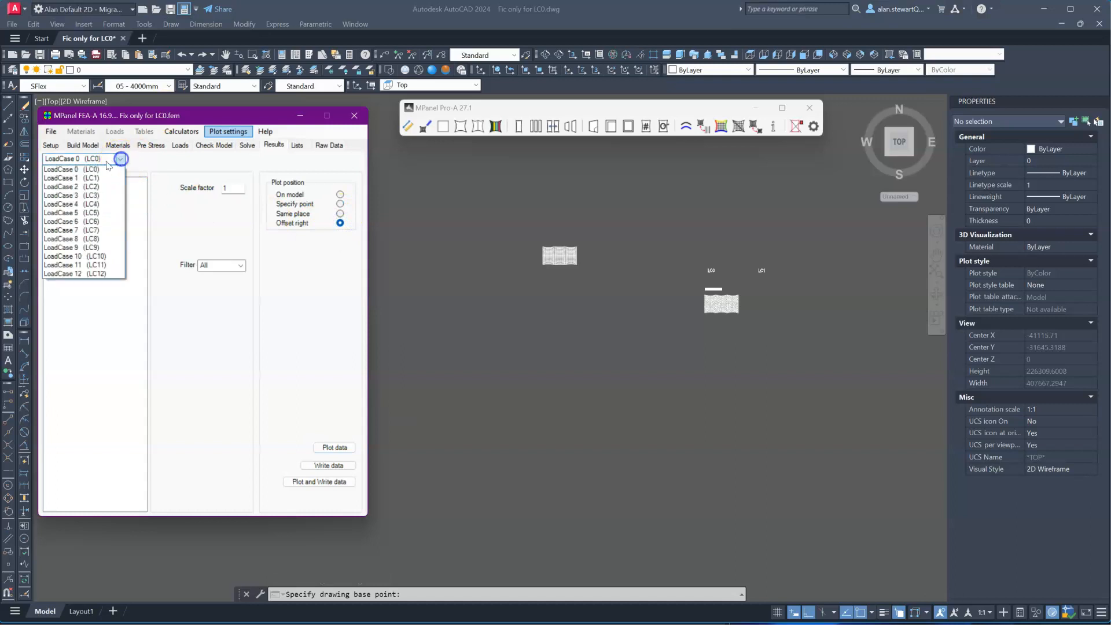
click(81, 176)
click(335, 446)
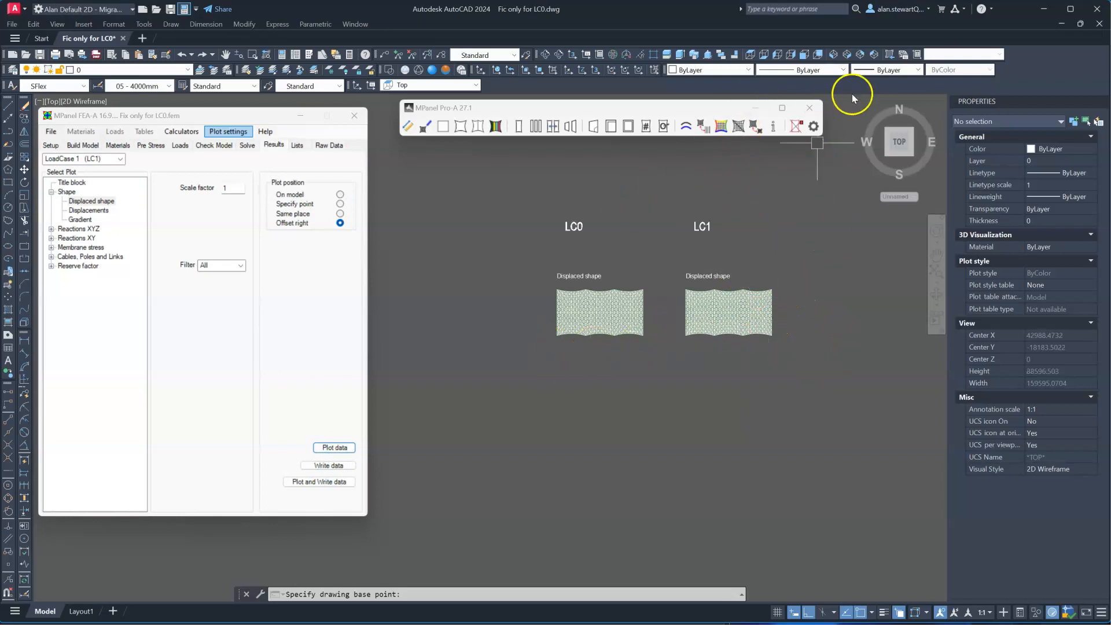
Compare the LC0 and LC1 displaced shapes in front view, examining the membrane's movement at the arch peaks
click(804, 55)
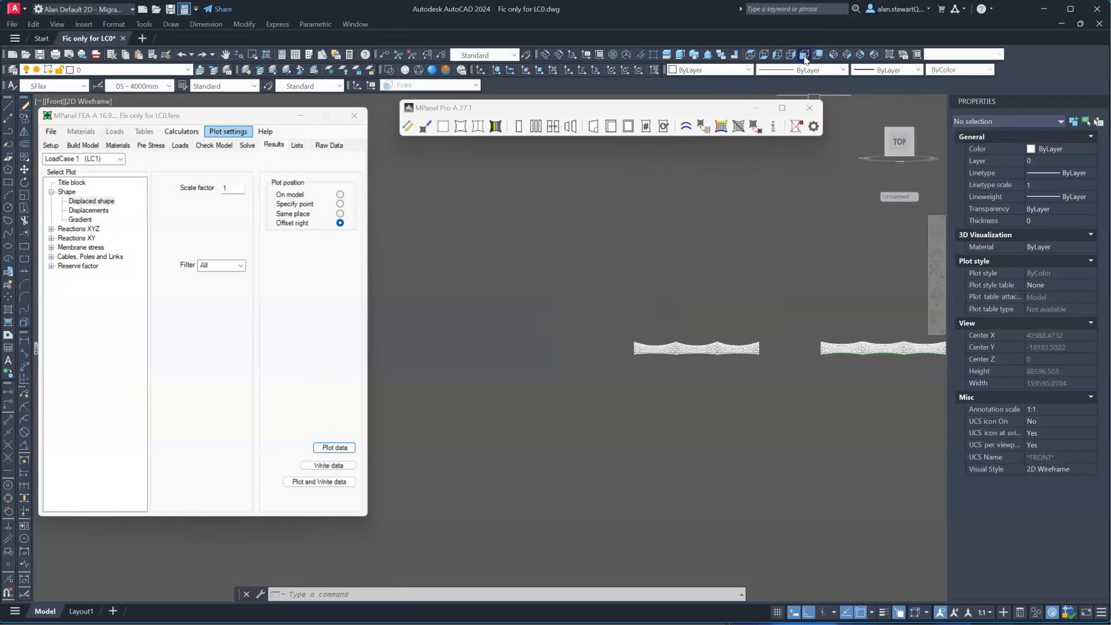
scroll(498, 315, up, 6)
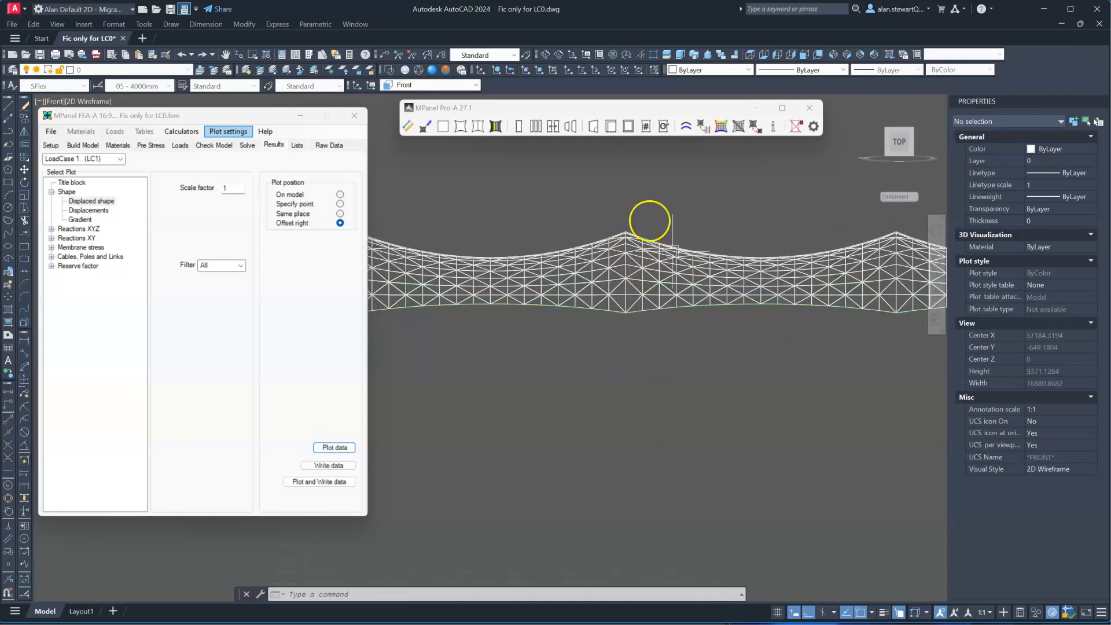
scroll(418, 223, down, 2)
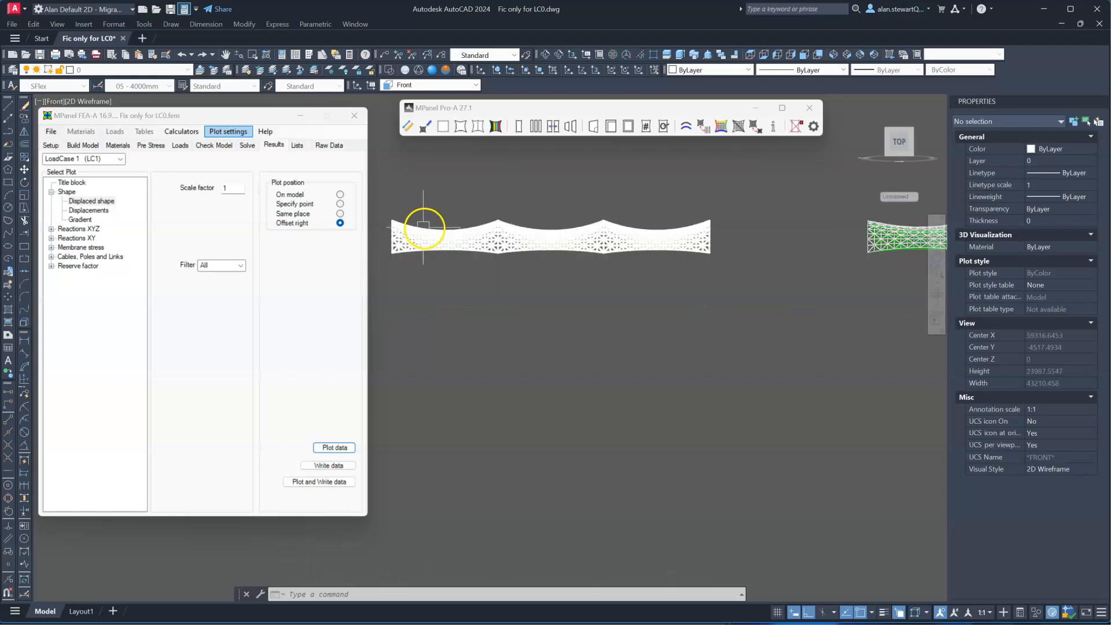
scroll(459, 231, down, 2)
scroll(781, 223, up, 5)
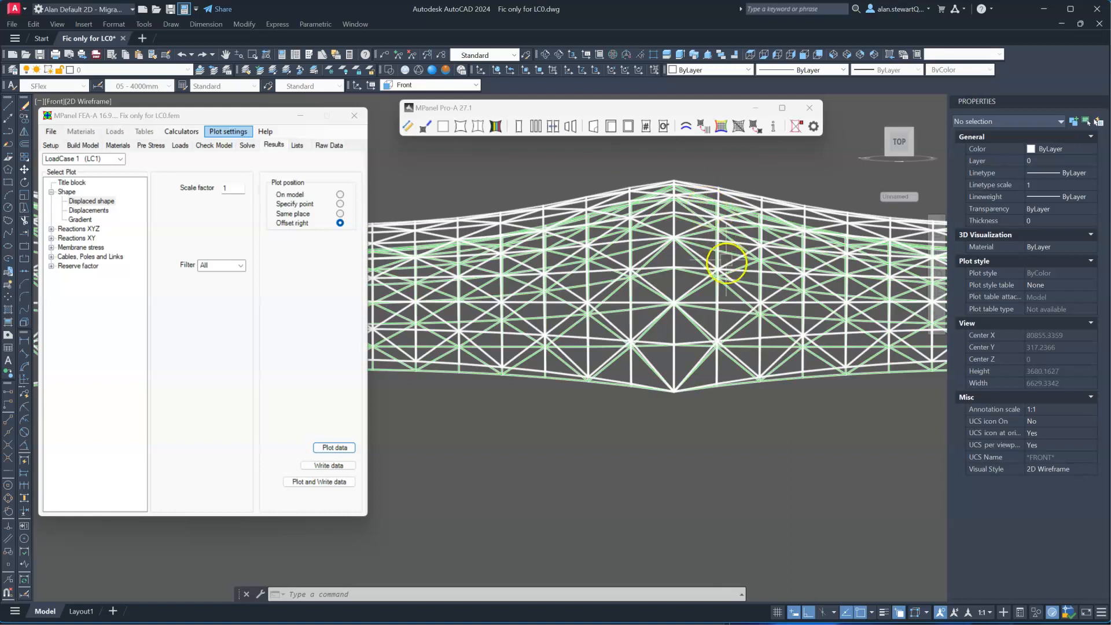
scroll(674, 173, up, 4)
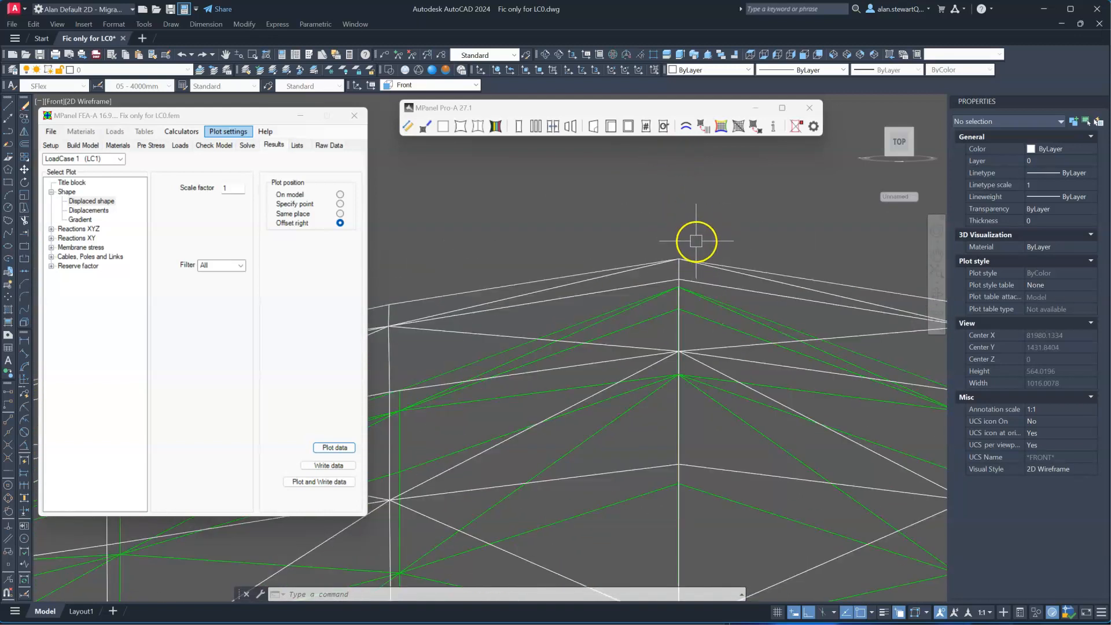
Examine the LC1 displaced shape along its scalloped edge and corners in SW isometric view
click(835, 57)
scroll(887, 241, up, 8)
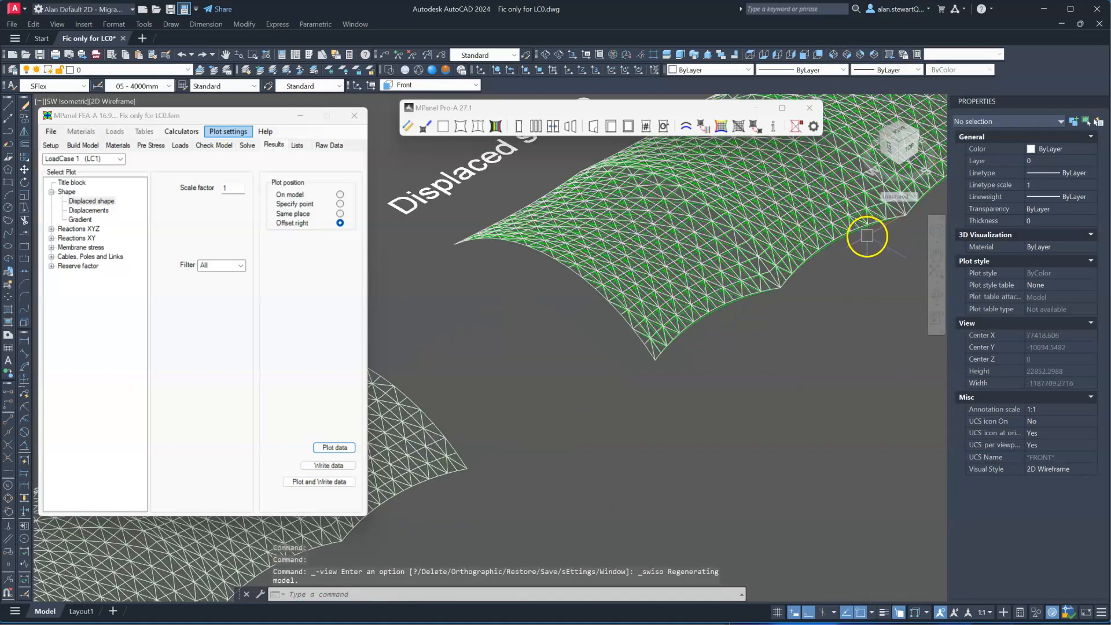
scroll(799, 277, up, 2)
scroll(689, 347, up, 2)
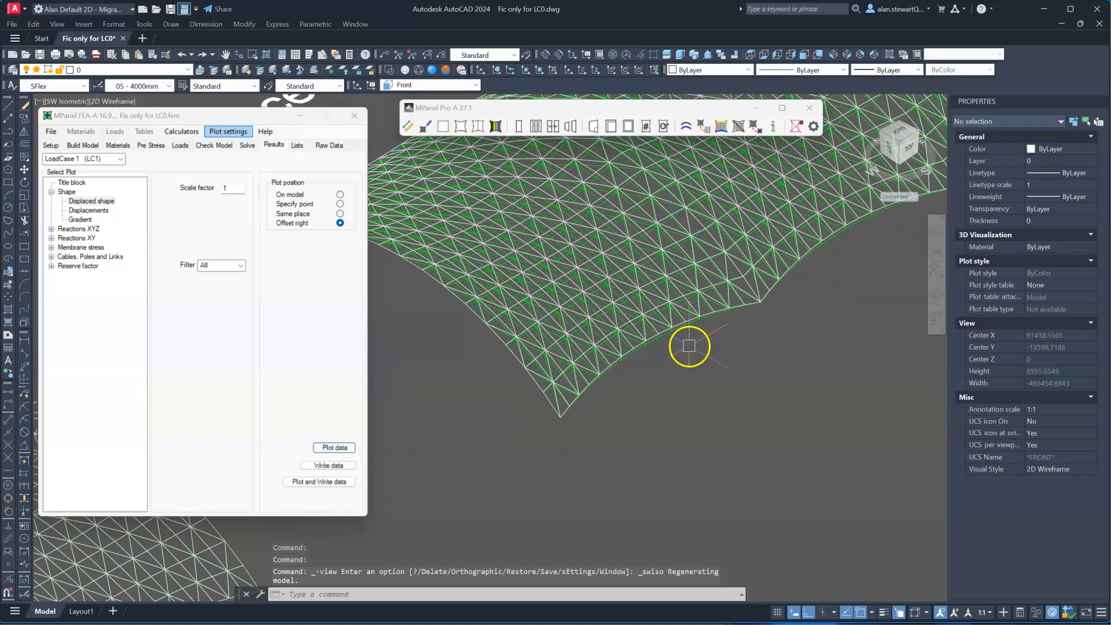
scroll(711, 321, down, 5)
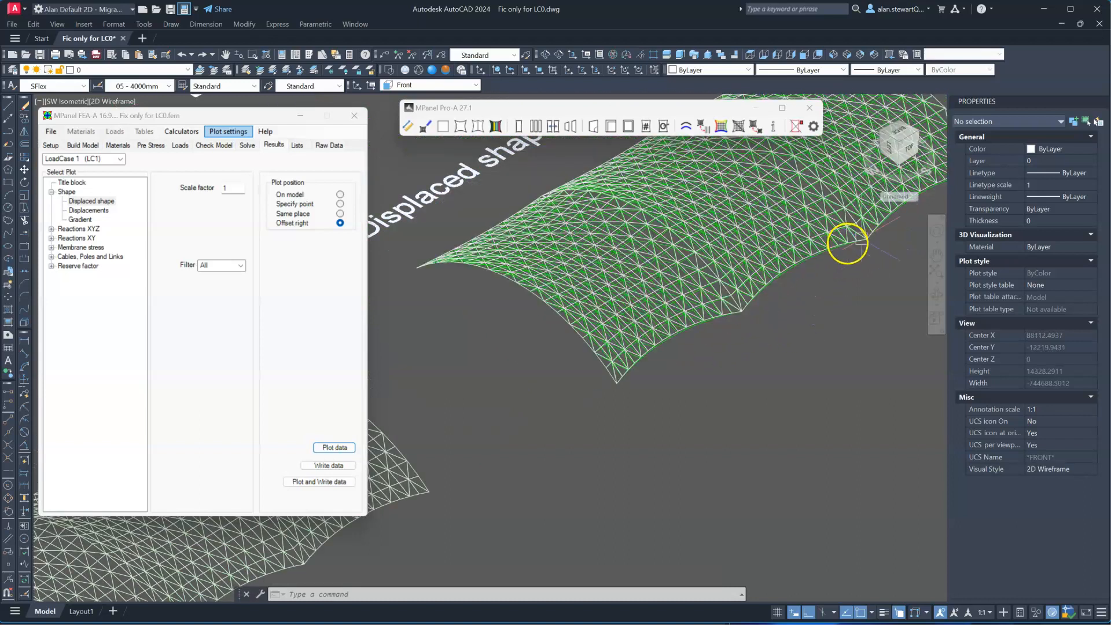
scroll(774, 301, down, 6)
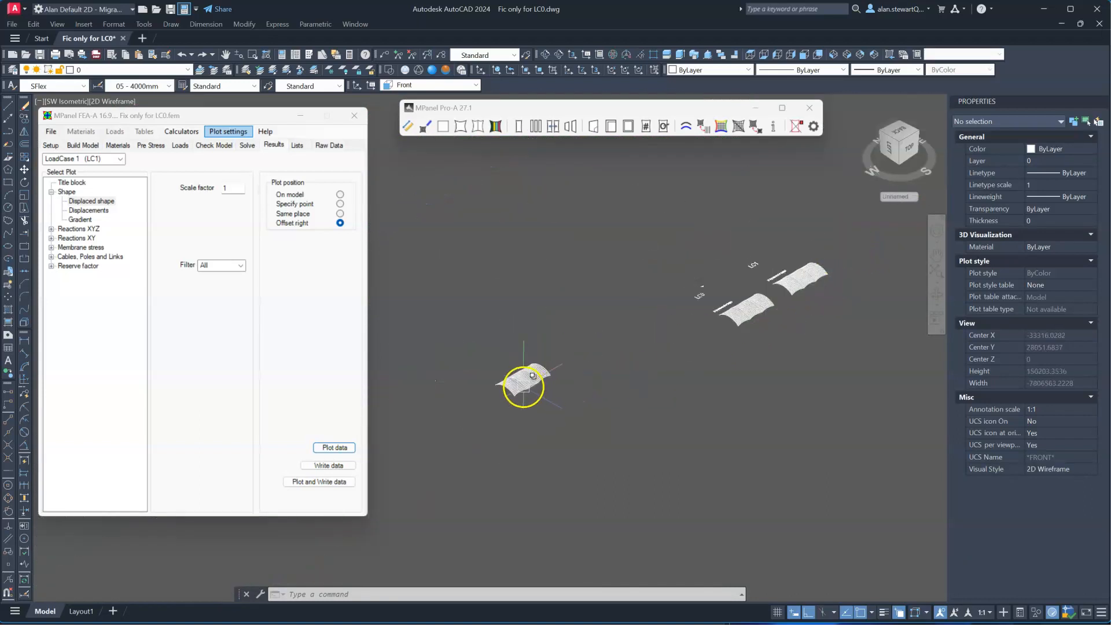
Select the straight 3D polyline spanning the middle bay's edge of the original mesh to inspect it
scroll(521, 384, up, 6)
scroll(558, 386, up, 3)
click(569, 382)
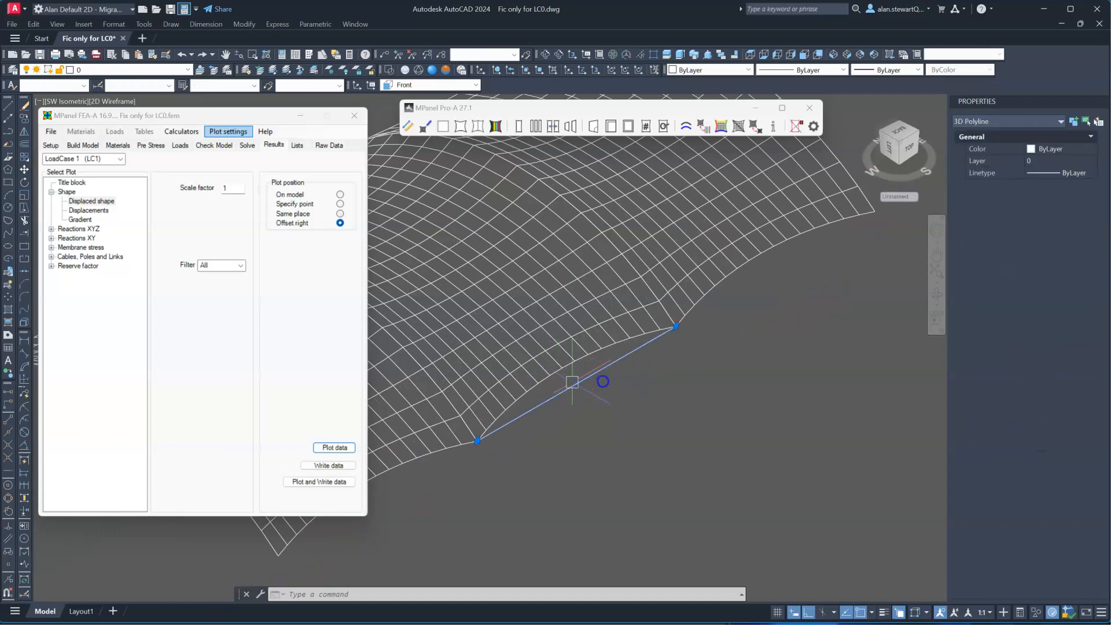
scroll(602, 384, down, 2)
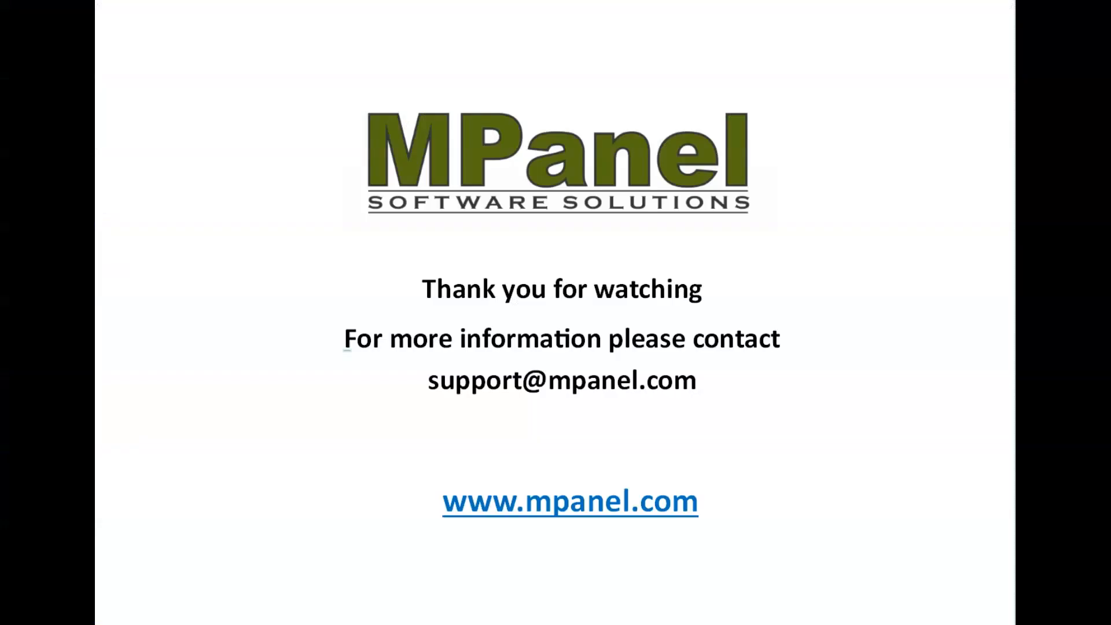